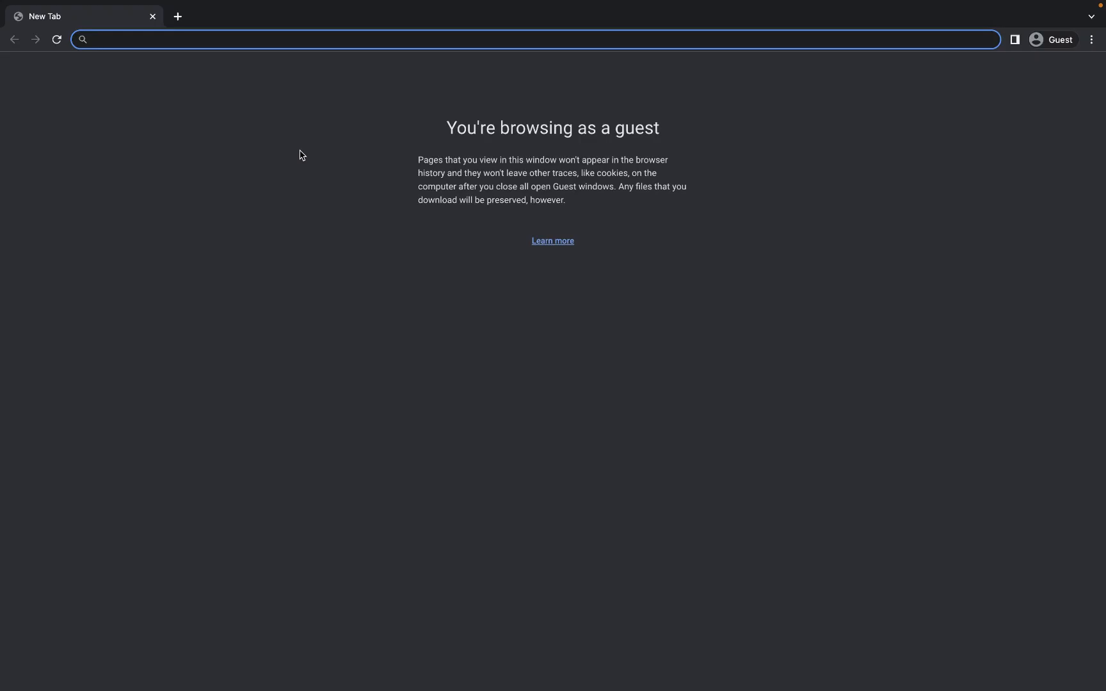
- Search Google for 'figma' and open the official figma.com homepage
text(google)
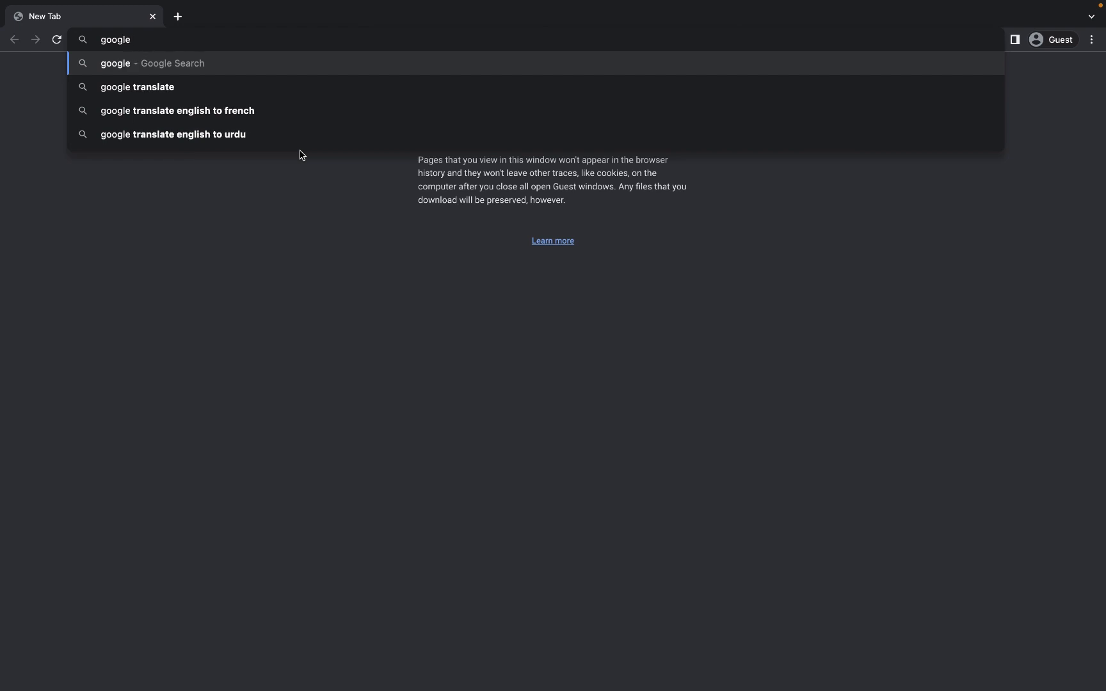
key(Return)
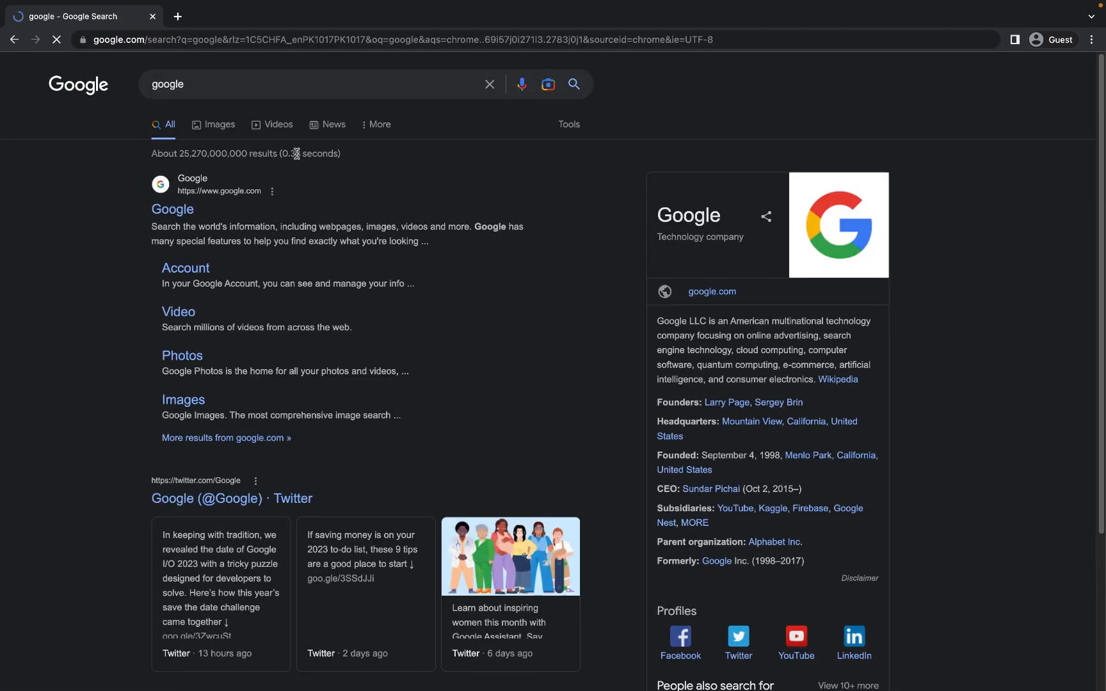
click(180, 205)
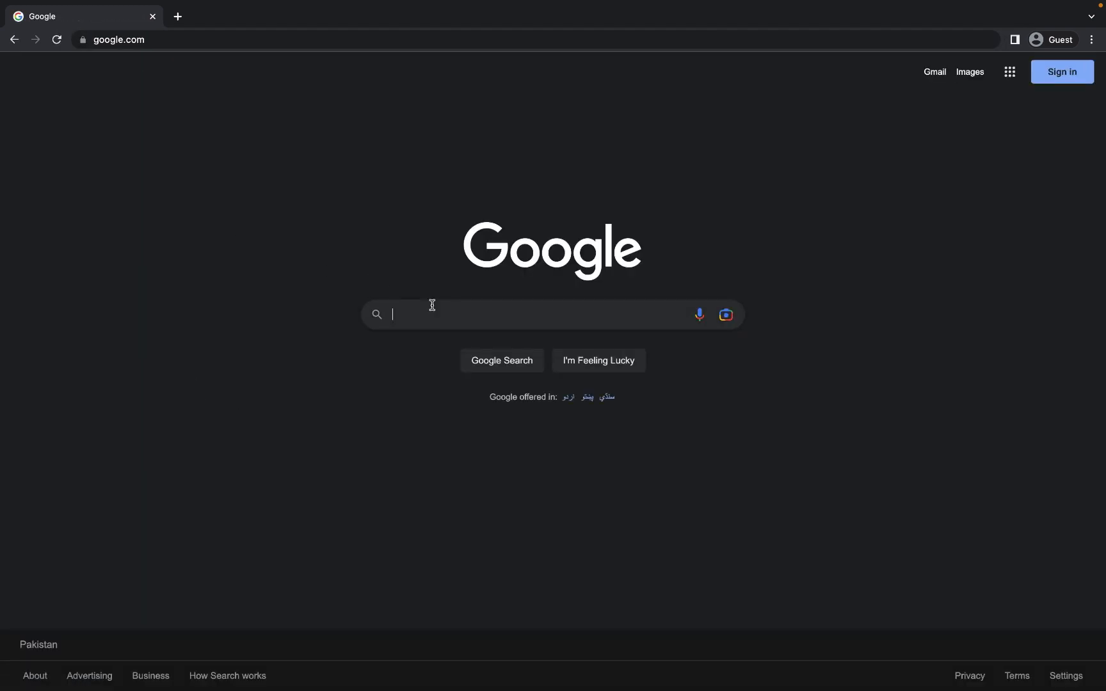
text(figma)
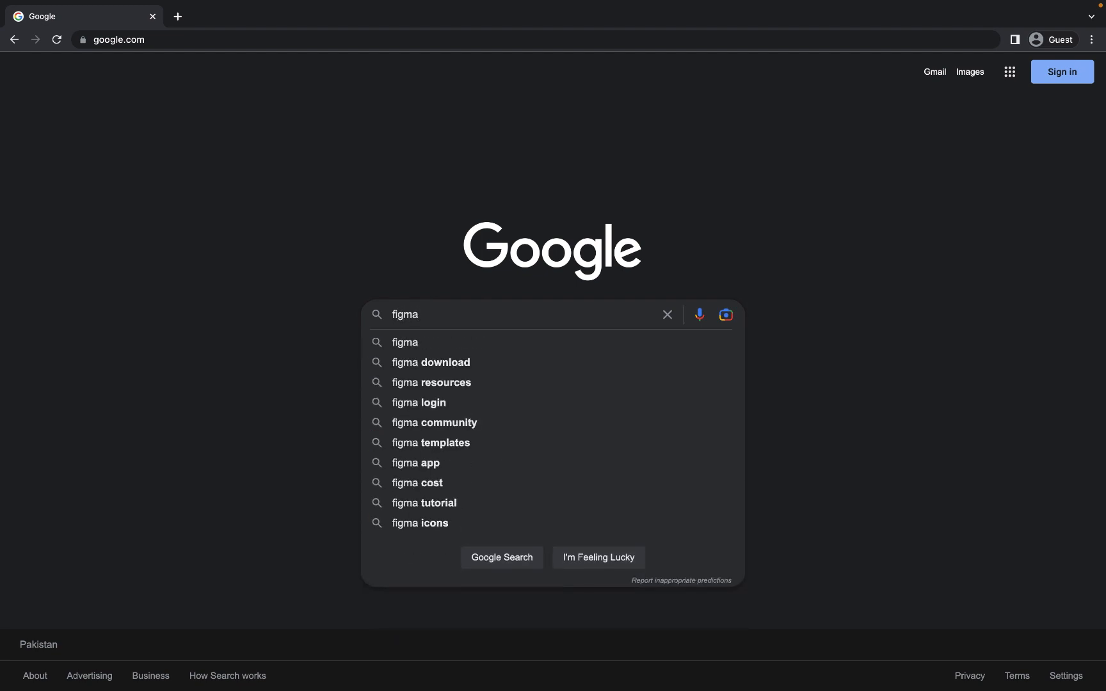
key(Return)
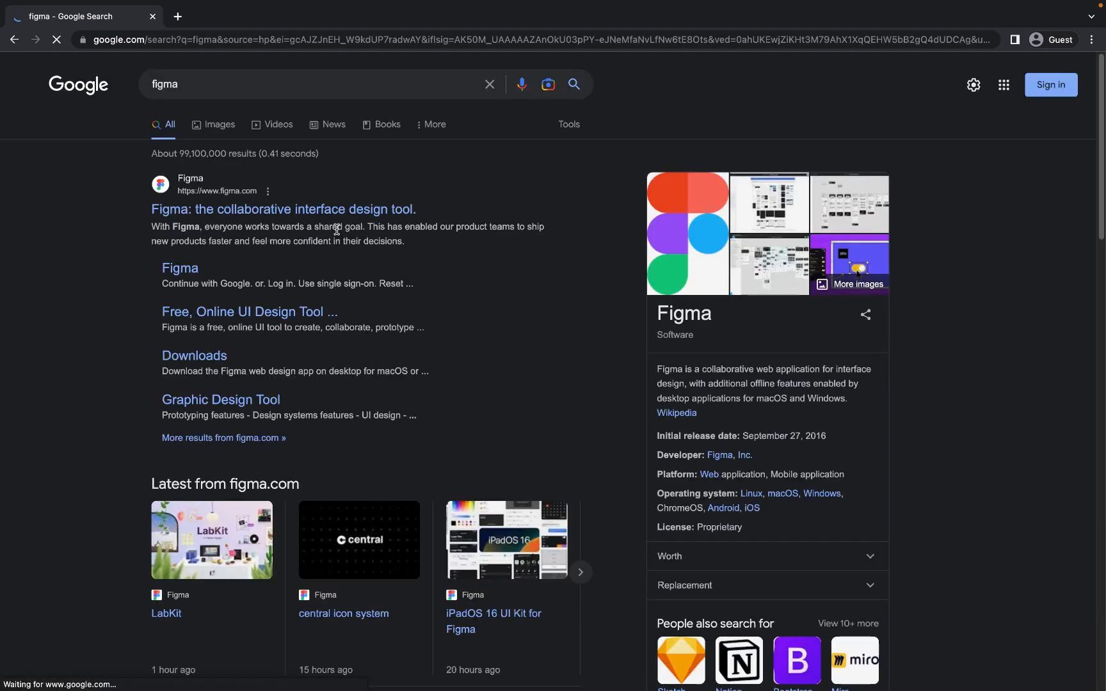
click(340, 211)
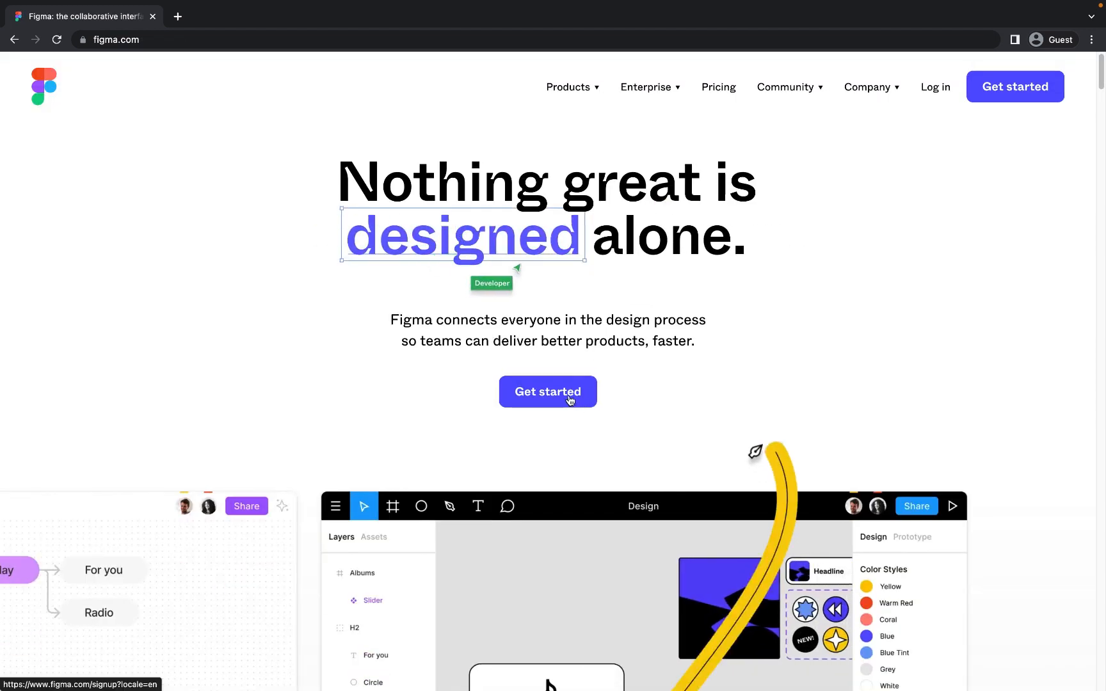
- Start Figma sign-up with Google, pasting the account e-mail and entering its password
click(548, 393)
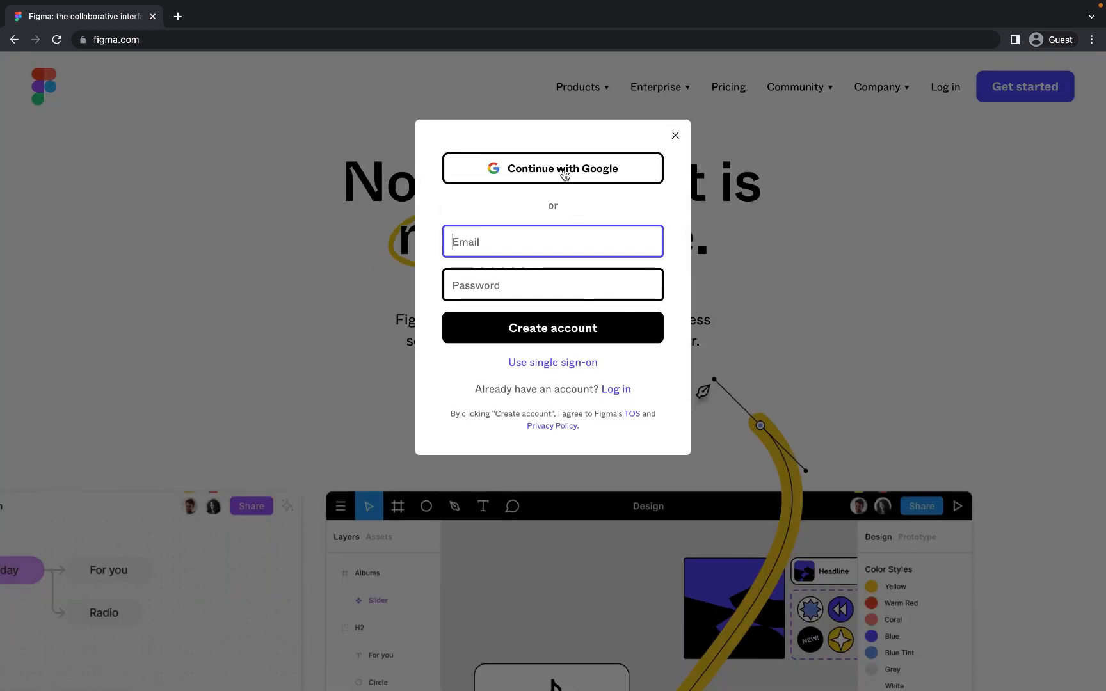
click(564, 174)
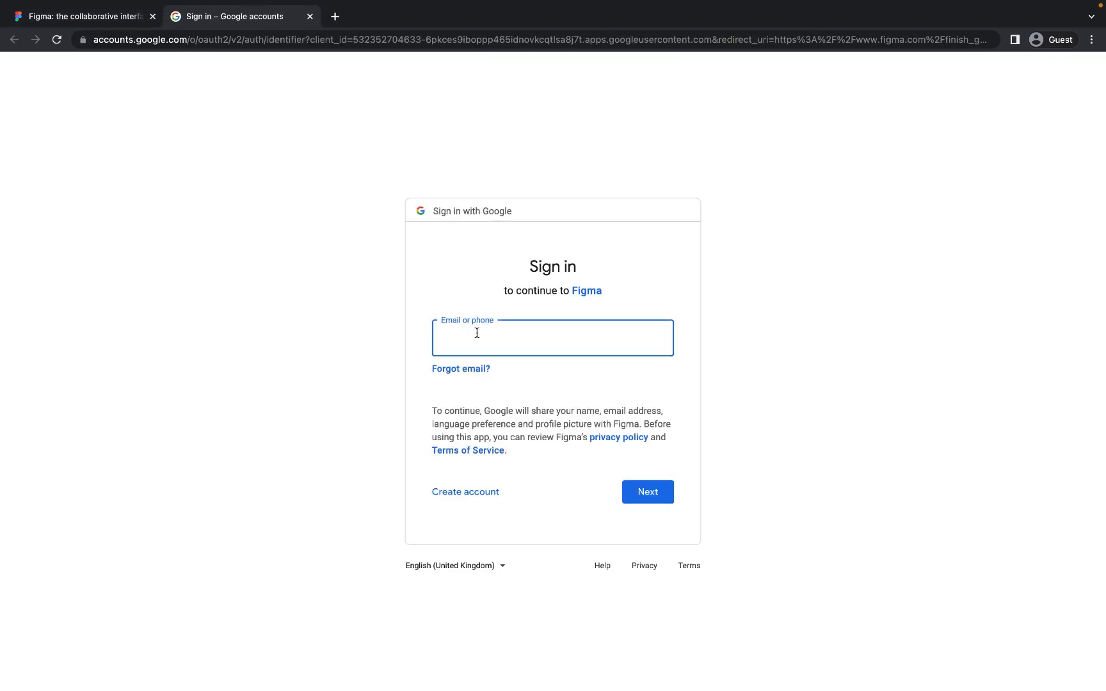
key(super+v)
click(668, 498)
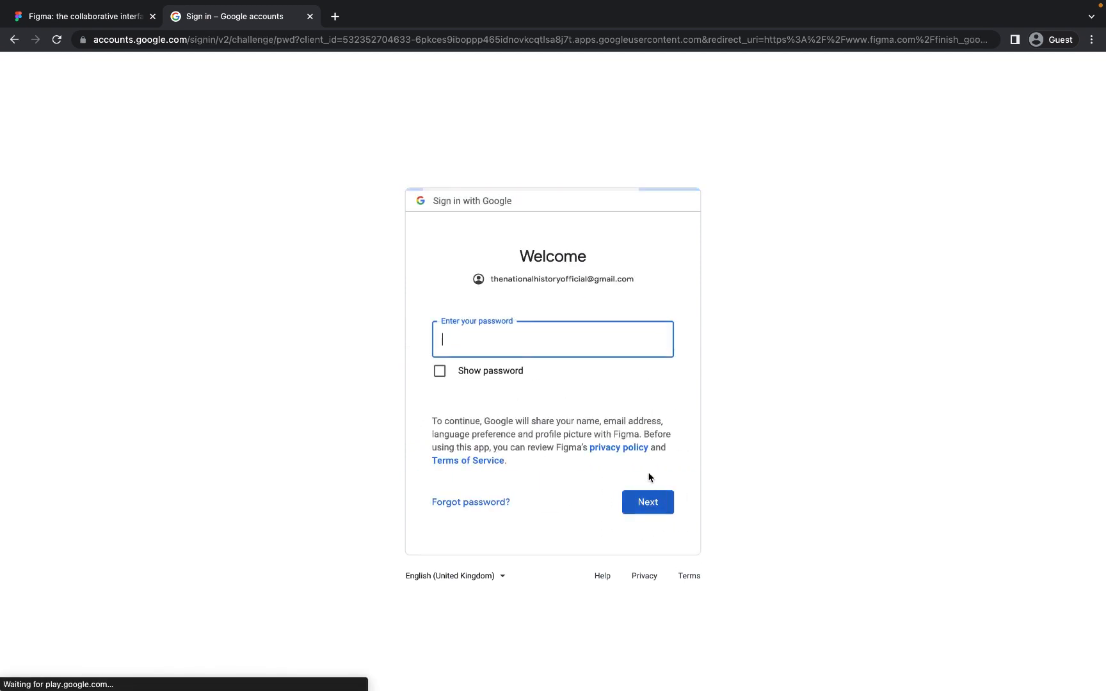
text(••••••)
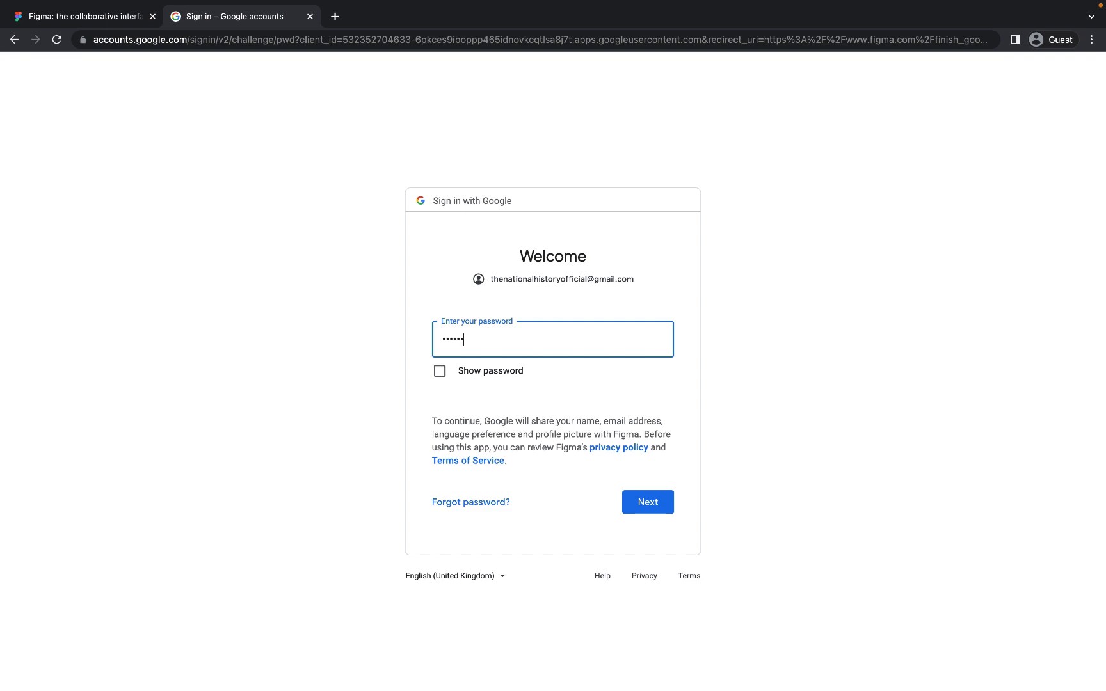
text(••)
click(642, 503)
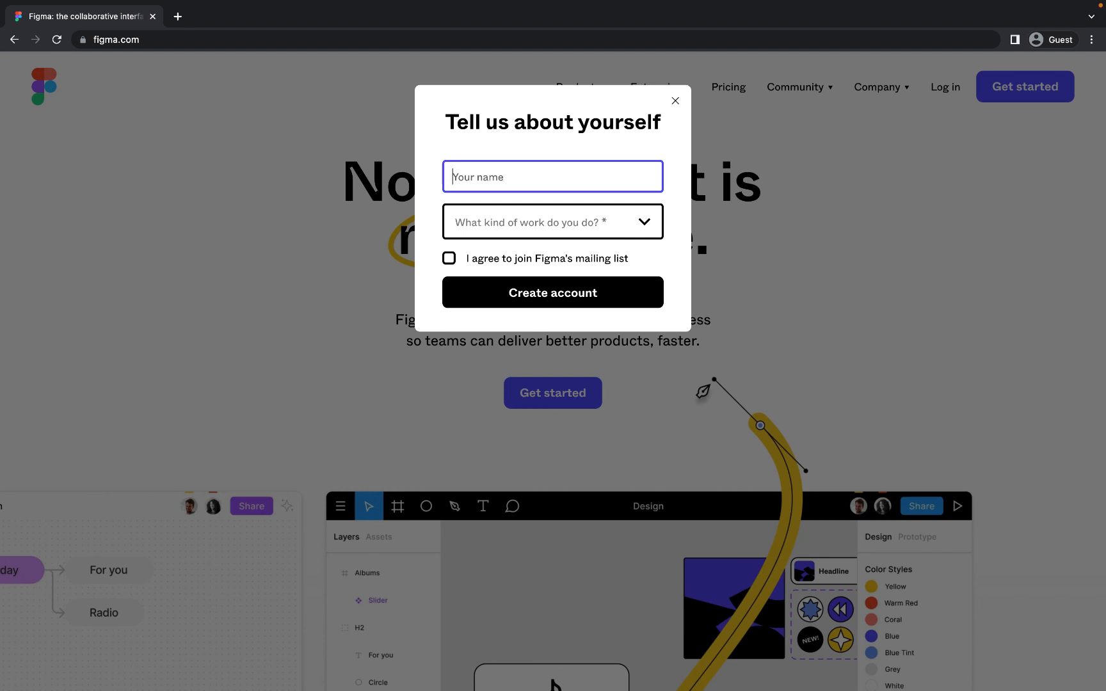
- Enter a name, choose Student or educator and For personal use, join the mailing list, create the account
text(Guest)
click(600, 218)
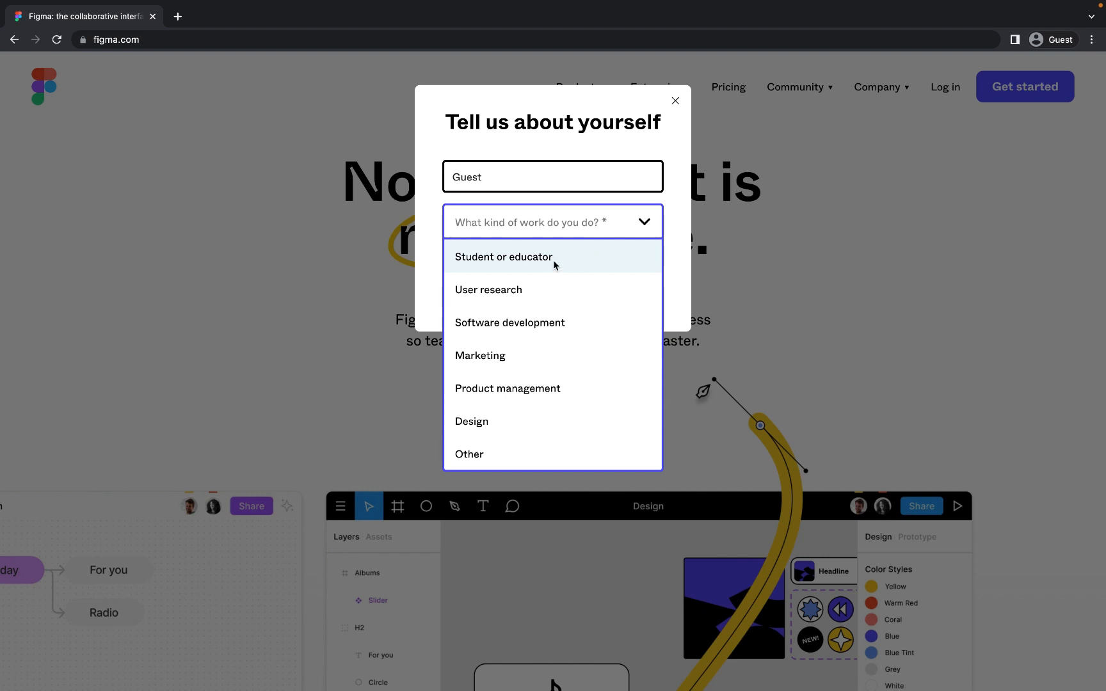
click(554, 258)
click(561, 271)
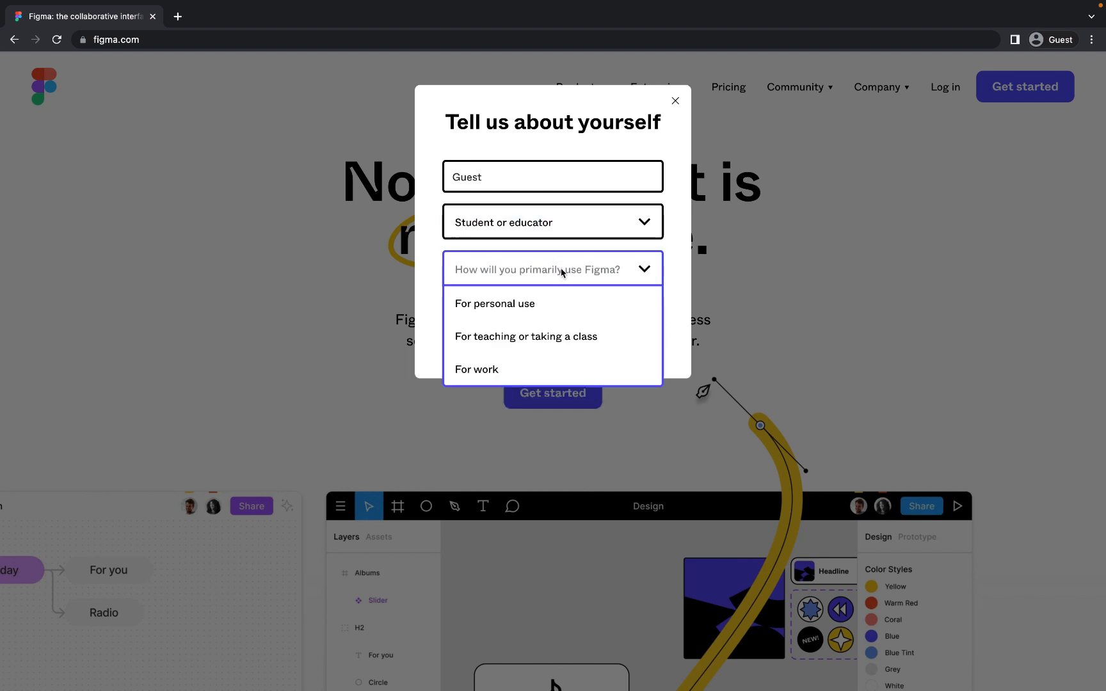
click(548, 304)
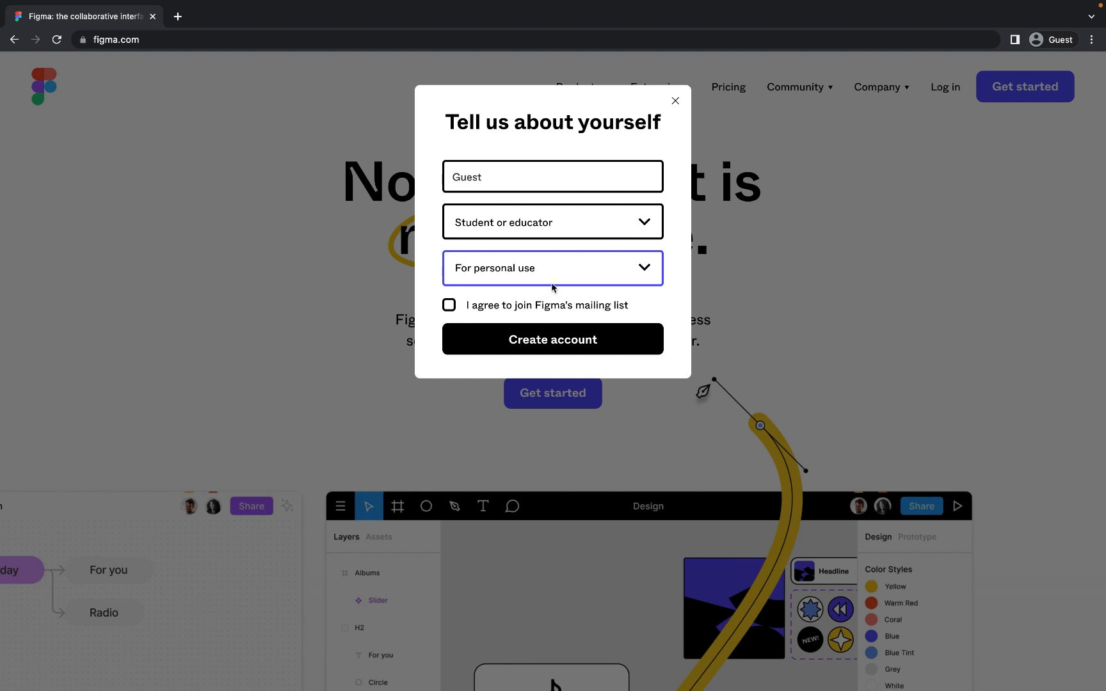
click(450, 307)
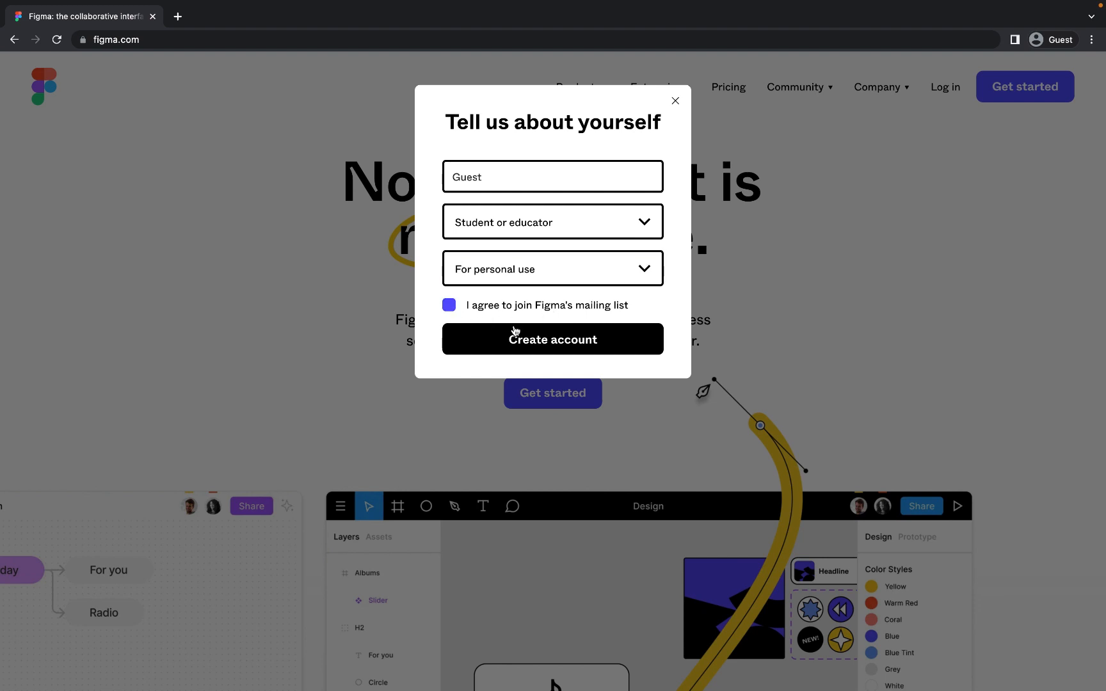
click(565, 341)
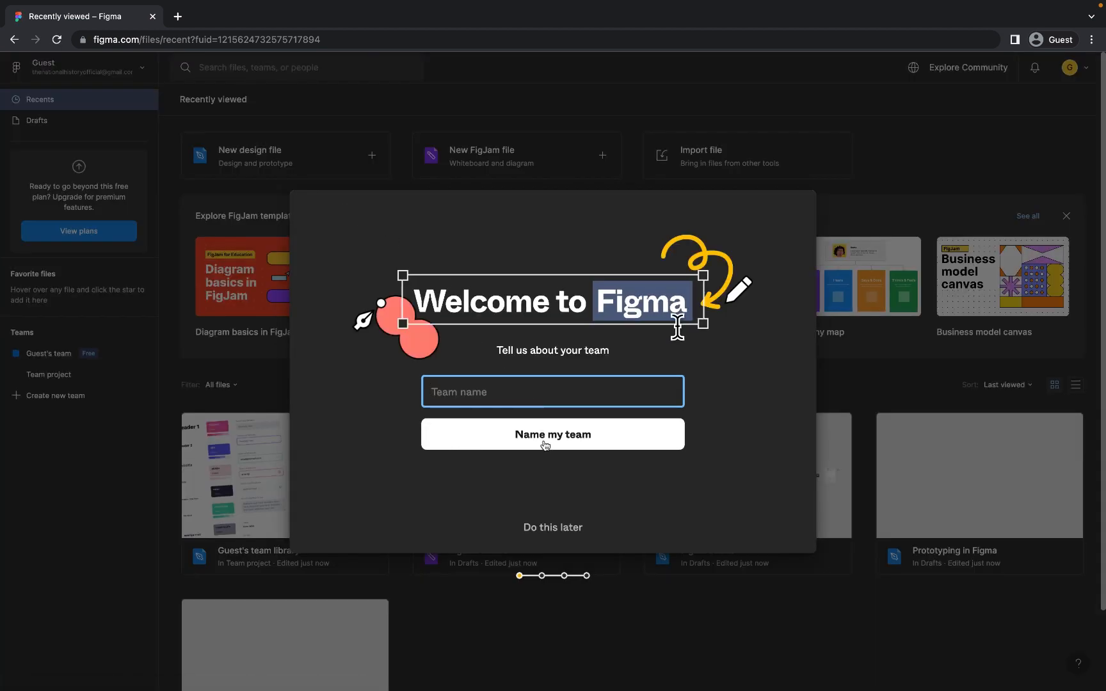
- Skip team naming, pick a plan, choose Design with Figma, and start without templates
click(563, 528)
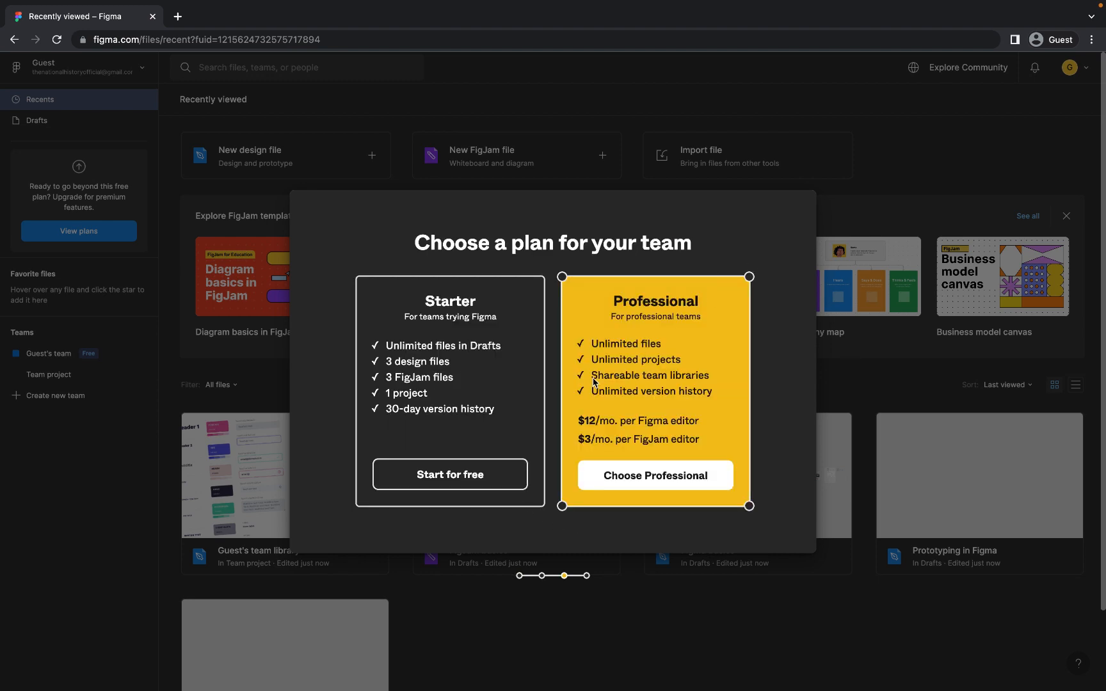
click(451, 475)
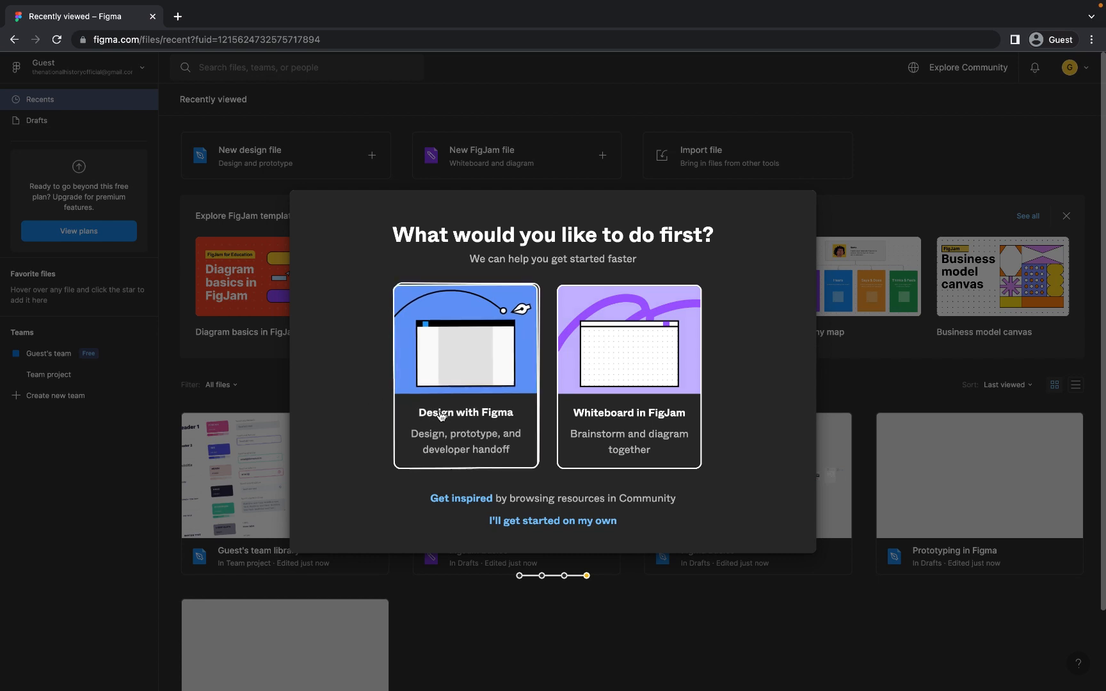
click(416, 413)
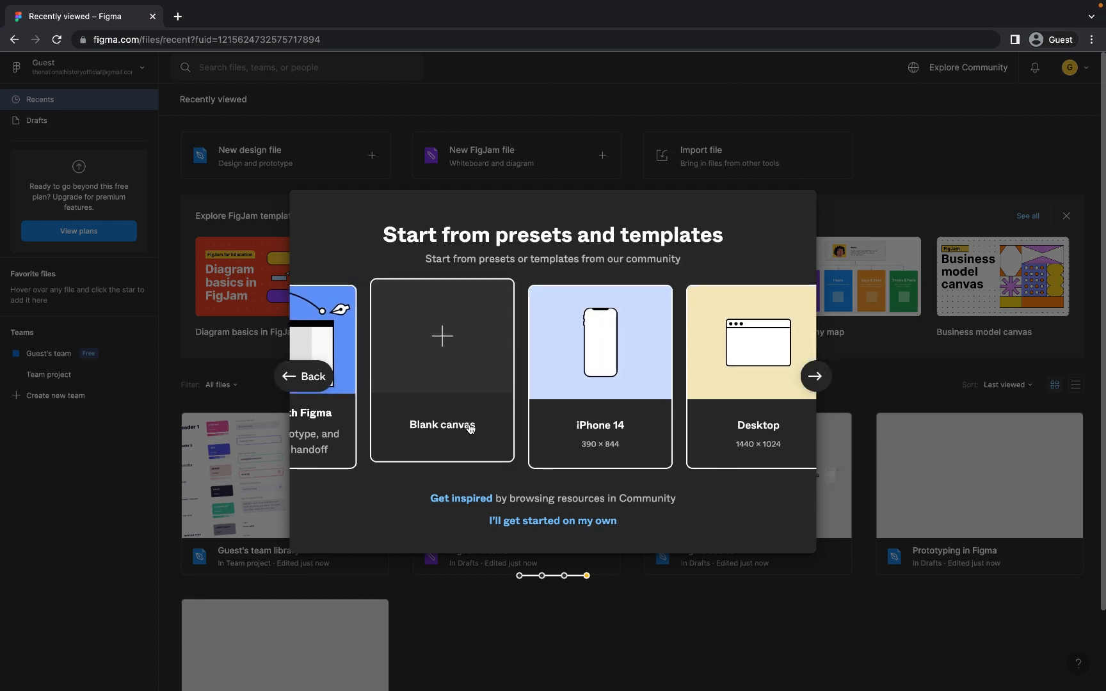
click(597, 521)
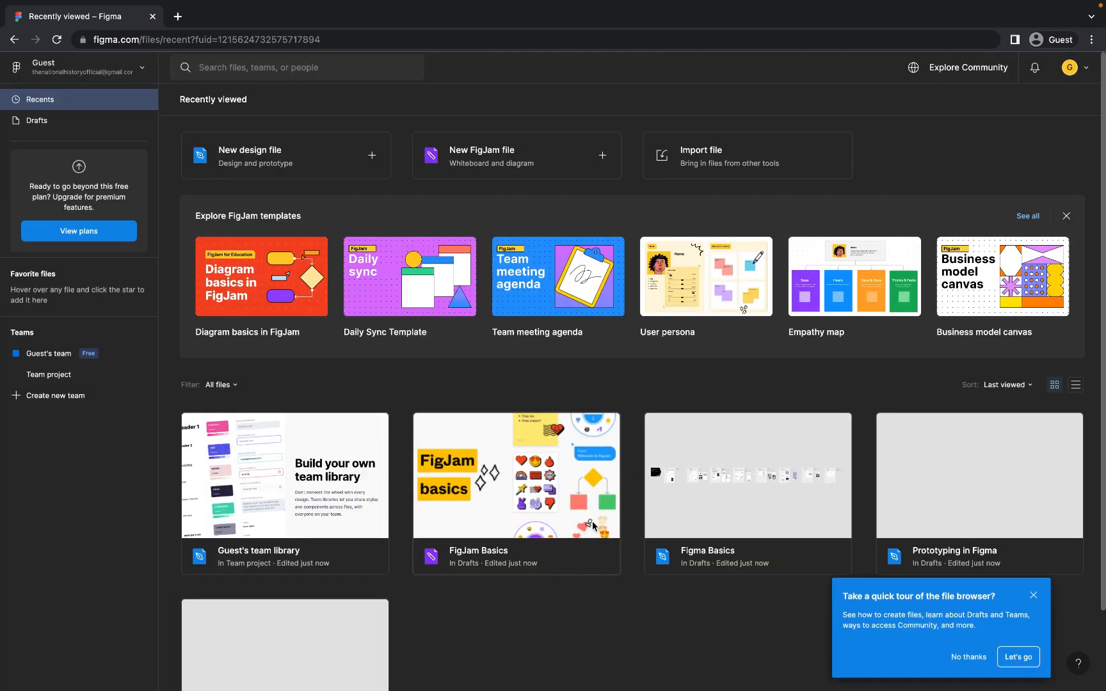
- Decline the file browser tour, glance at recent files, and create a new design file
click(960, 654)
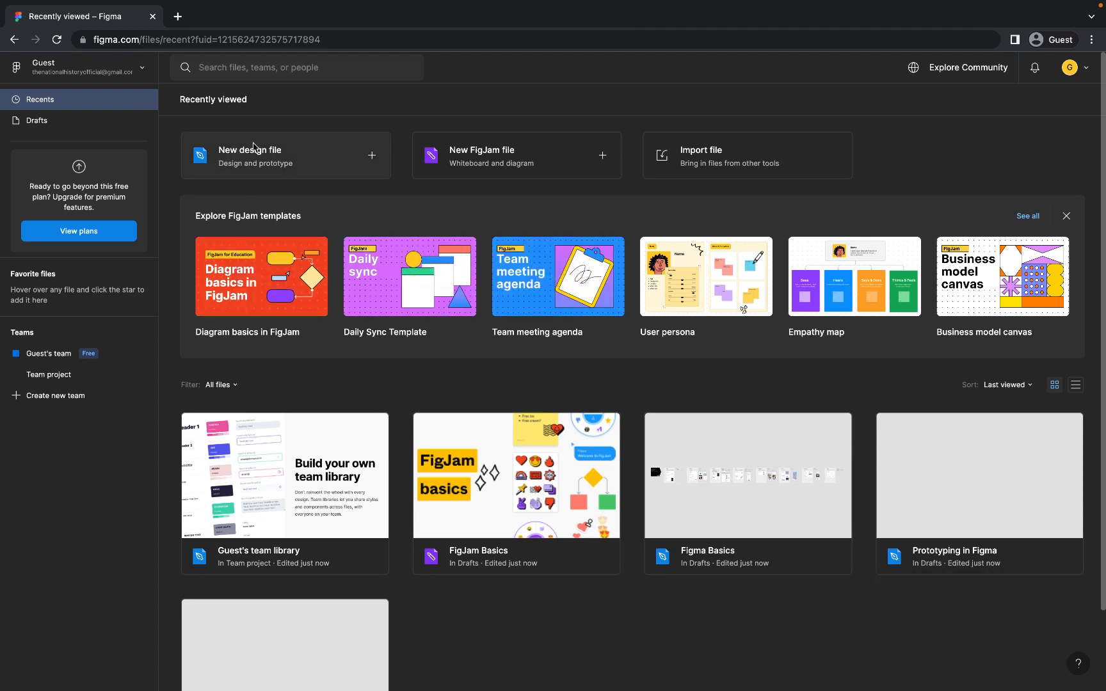
click(229, 69)
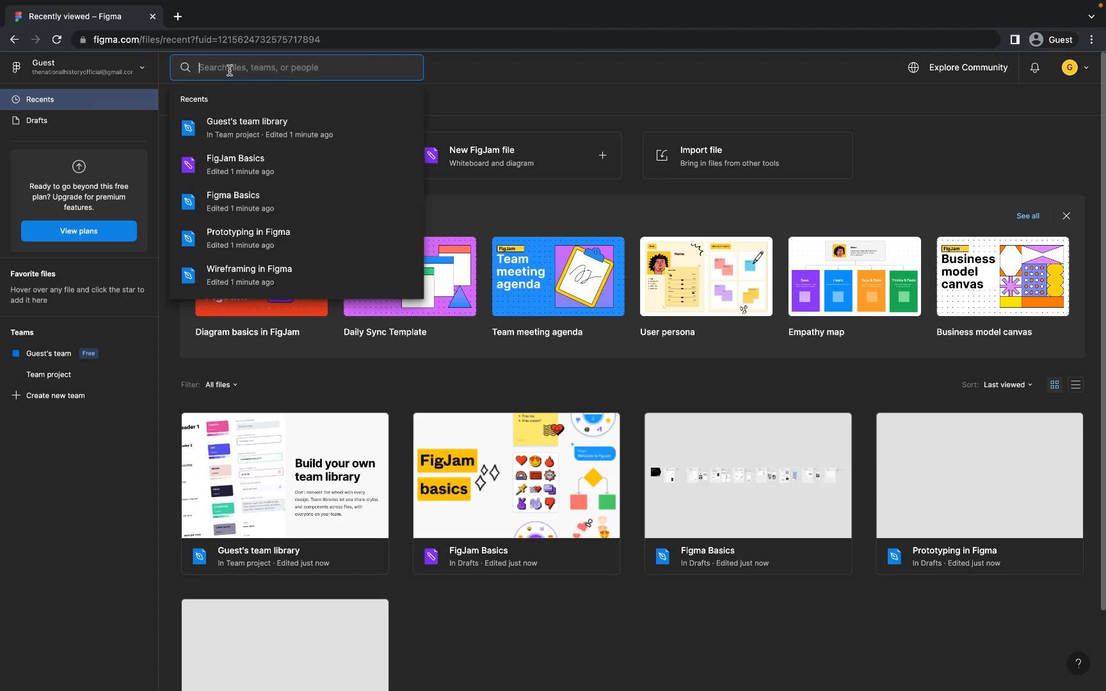
click(462, 100)
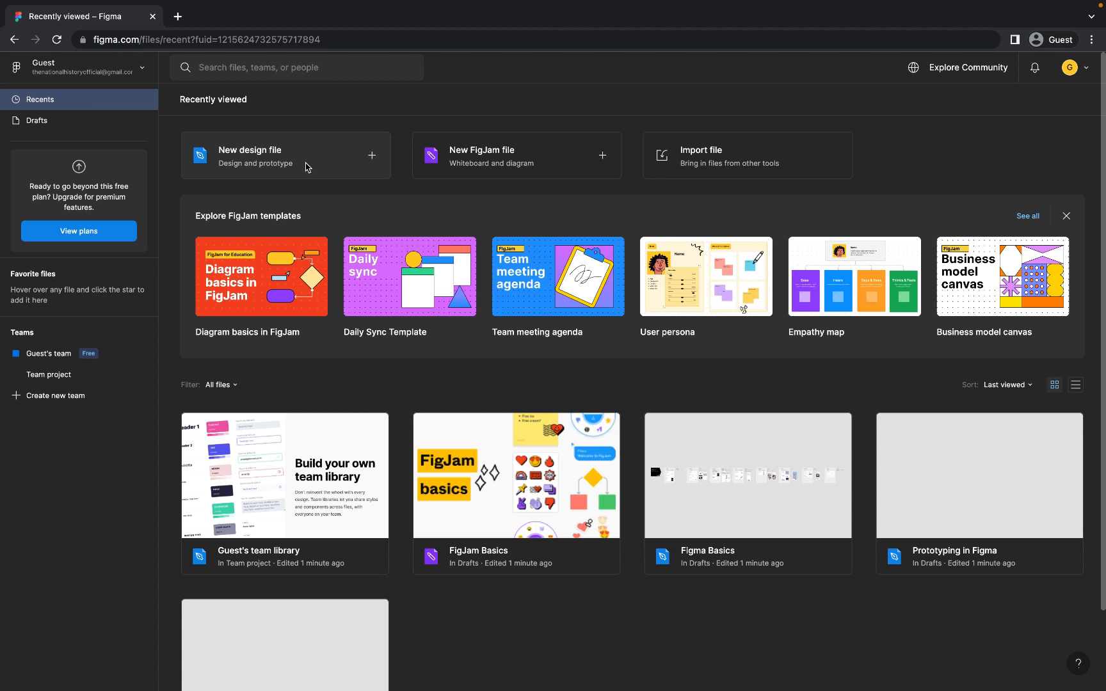
click(338, 160)
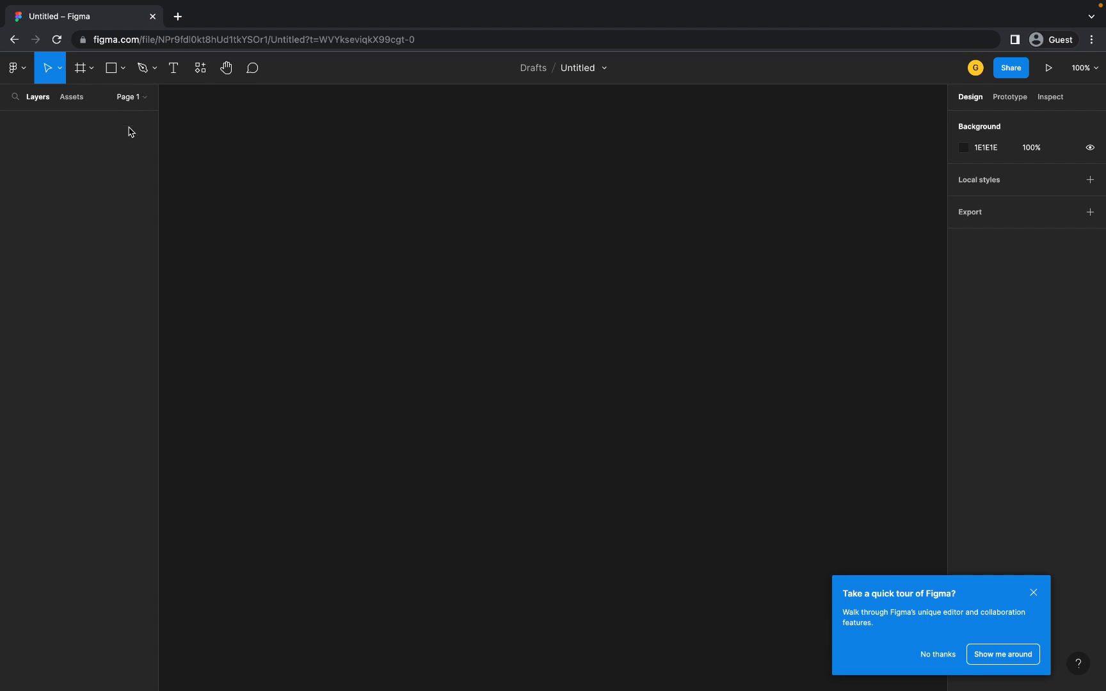
click(72, 100)
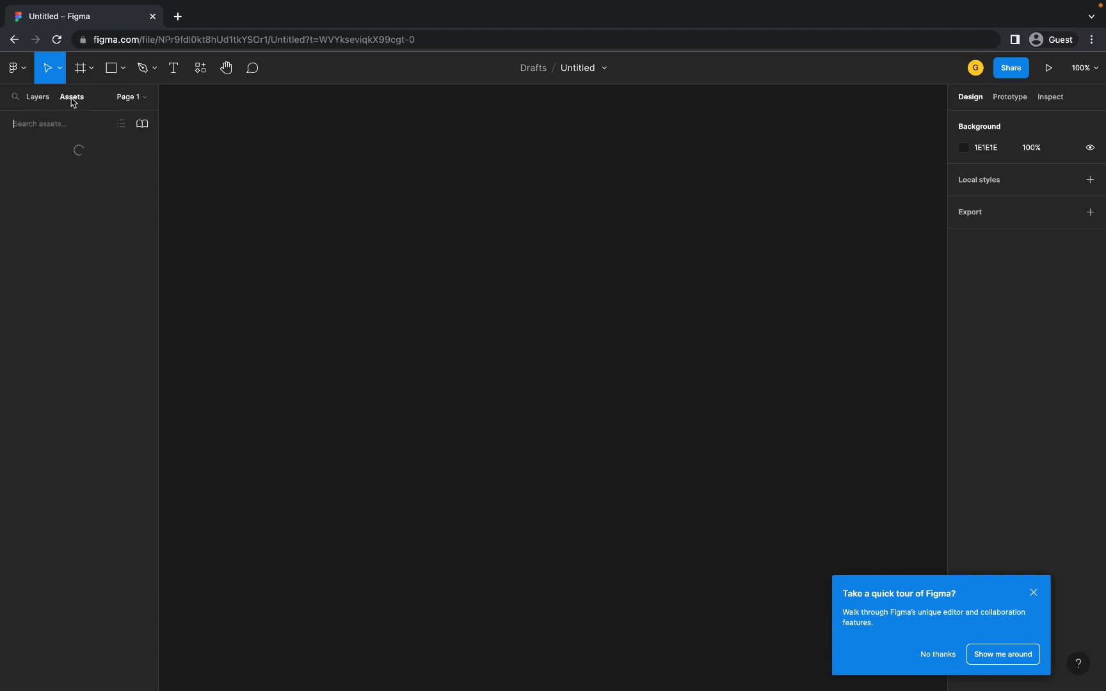
click(39, 100)
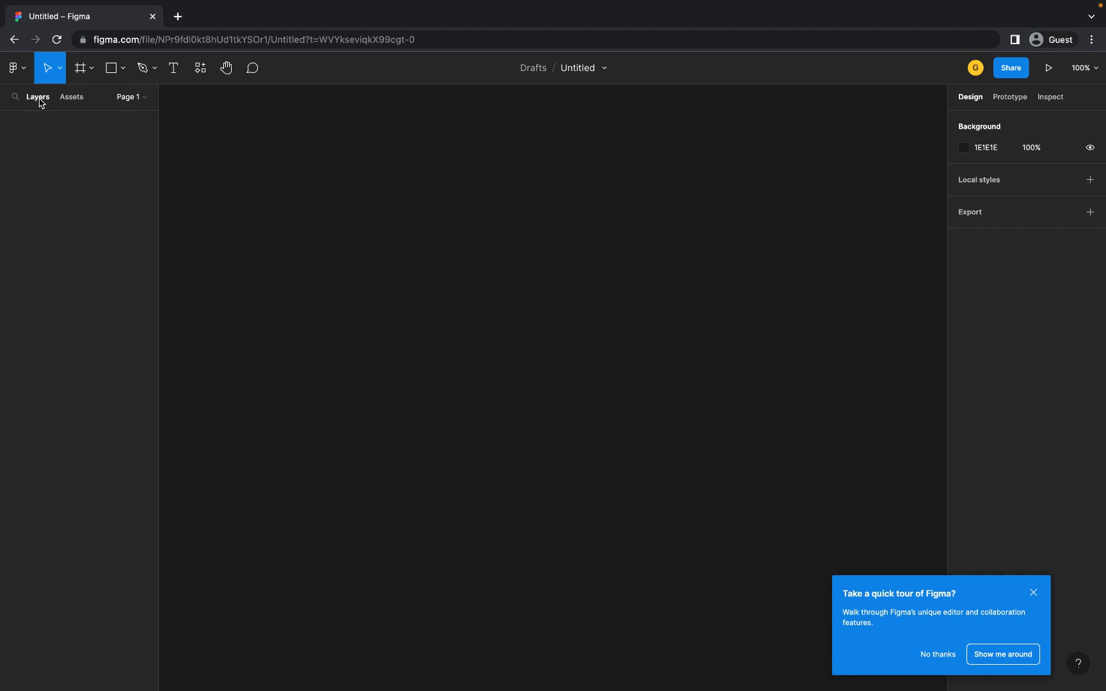
click(134, 101)
click(142, 99)
click(140, 101)
click(143, 124)
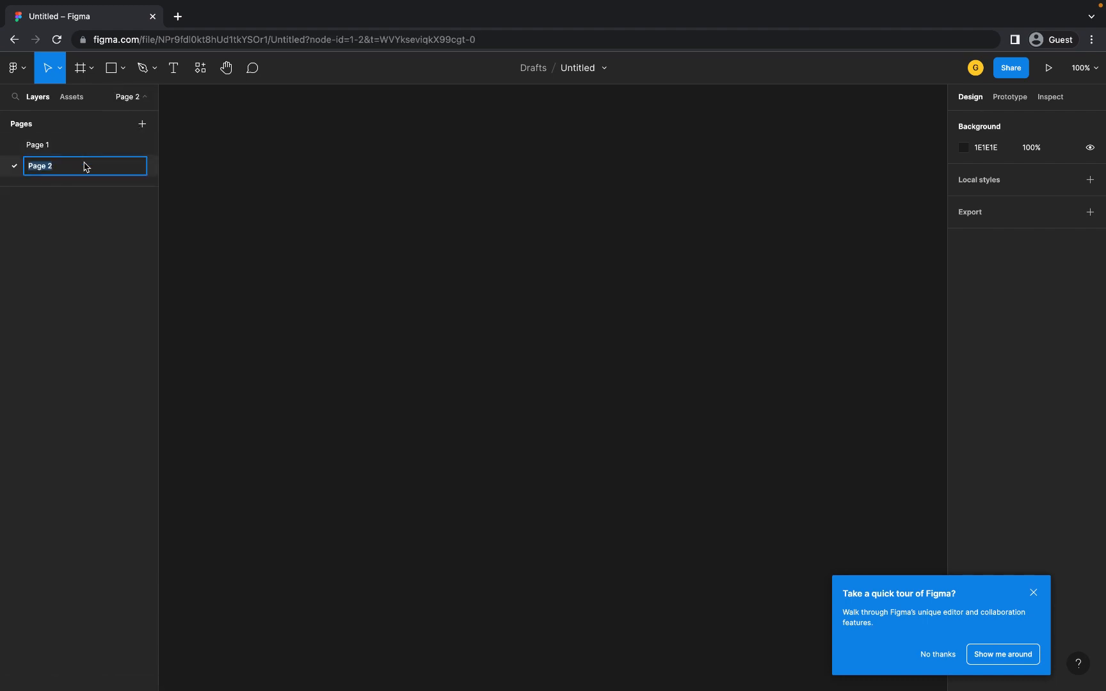
text(mobile)
click(218, 196)
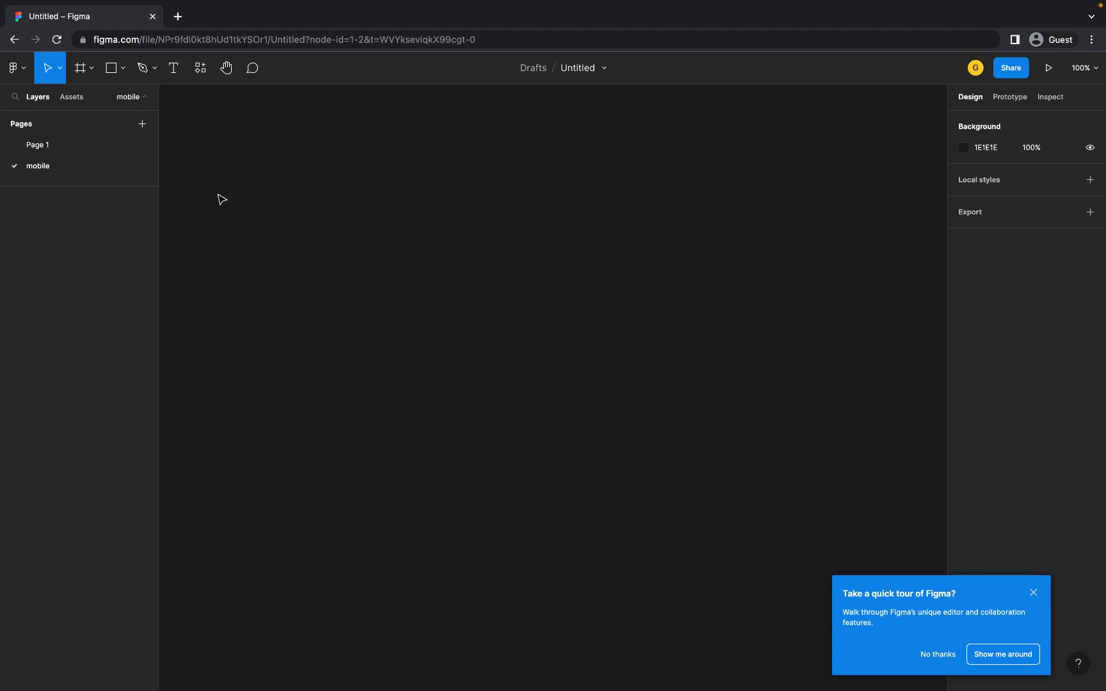
click(45, 149)
double_click(46, 150)
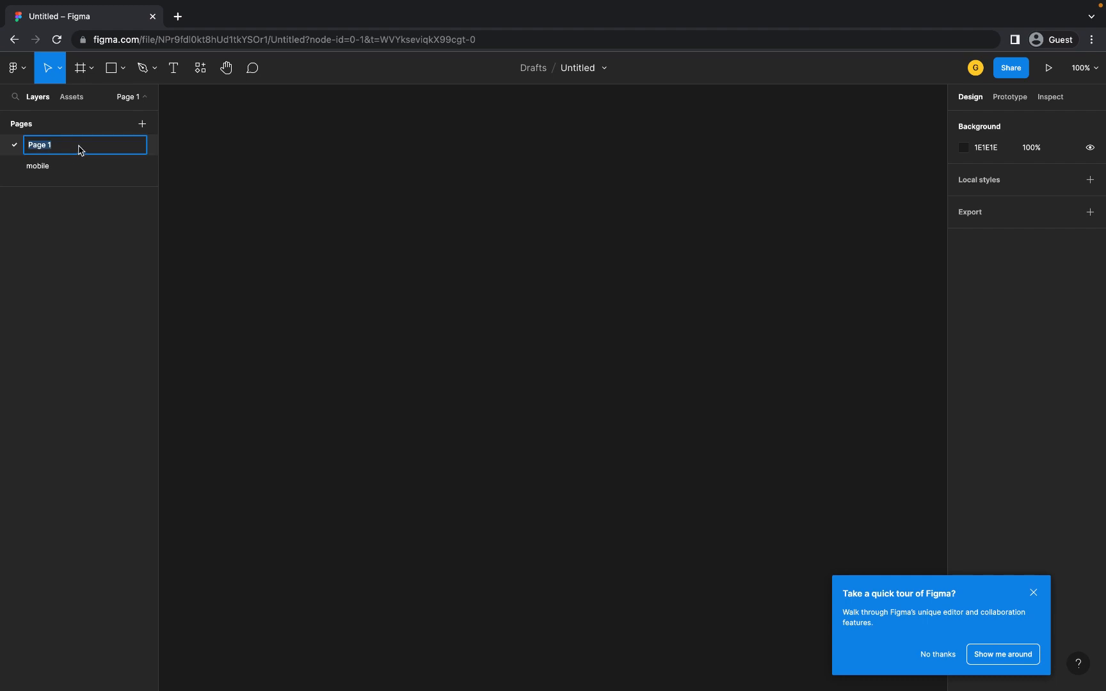
text(Website)
click(236, 204)
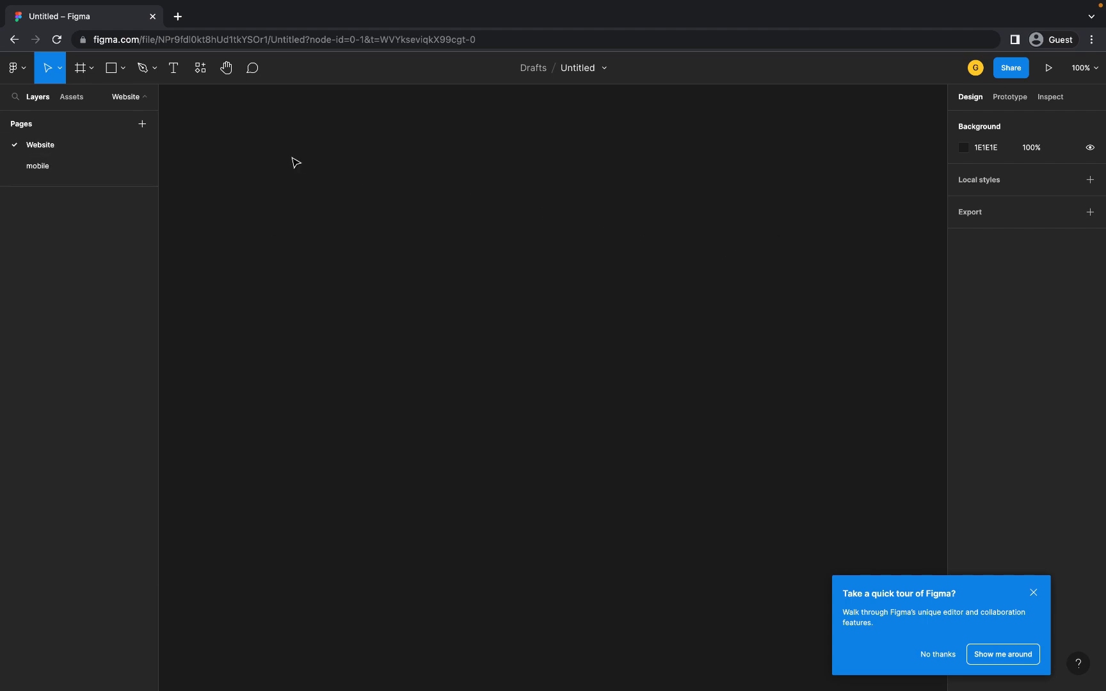
click(55, 173)
click(61, 151)
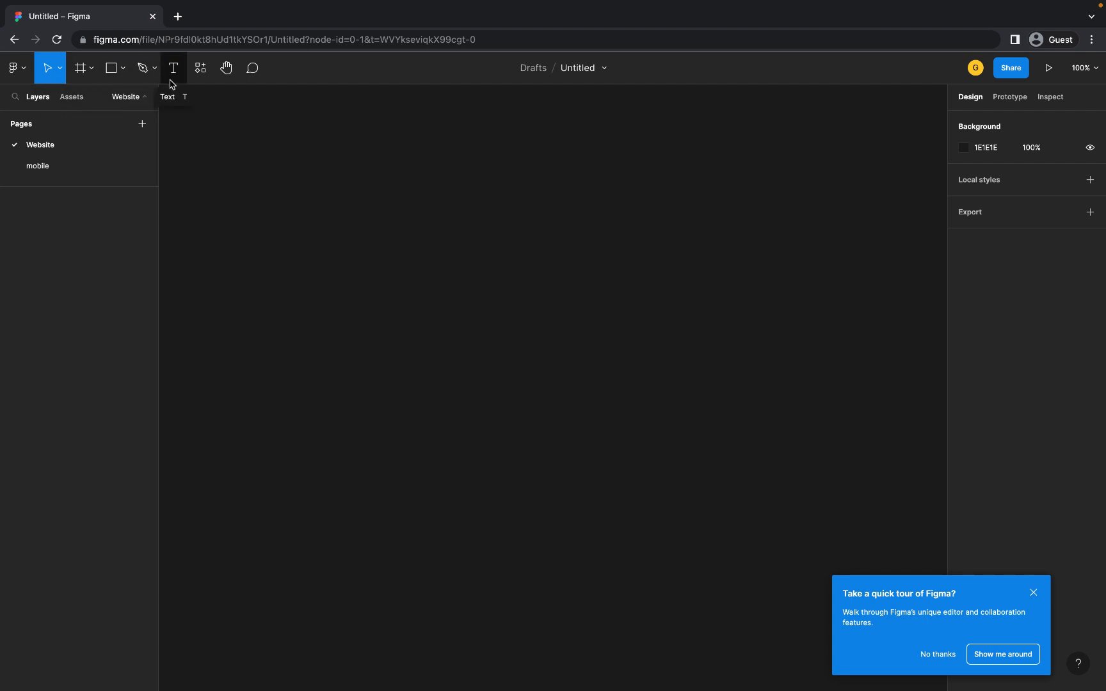
- Add a text layer reading 'Text' on the Website page canvas
click(15, 67)
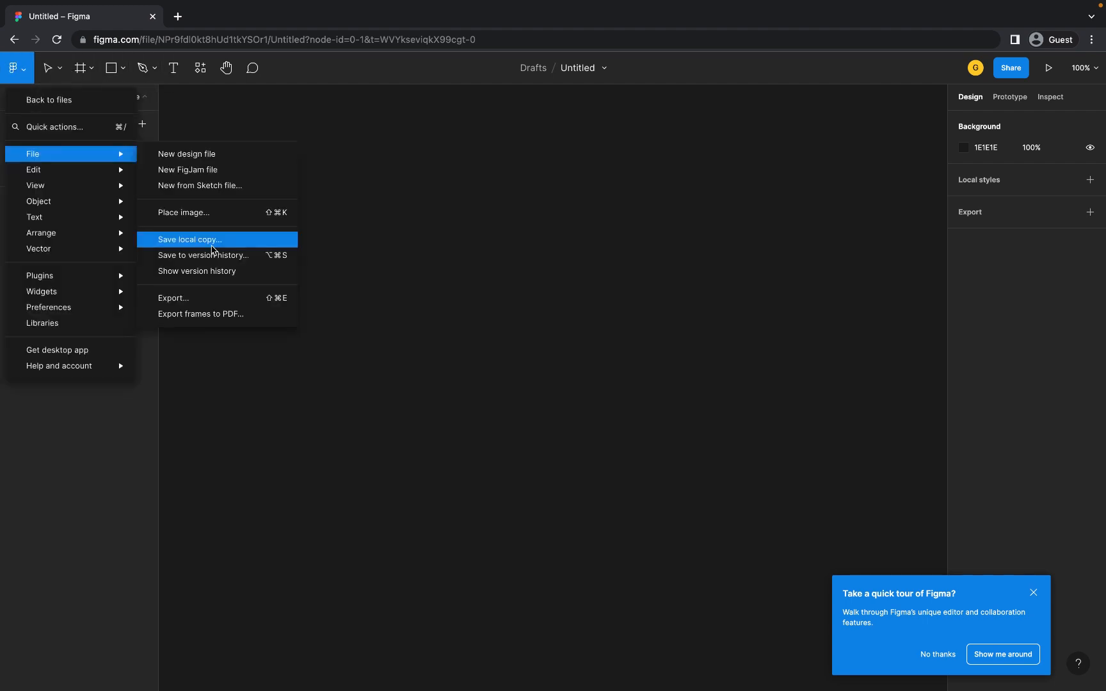
click(59, 72)
click(60, 72)
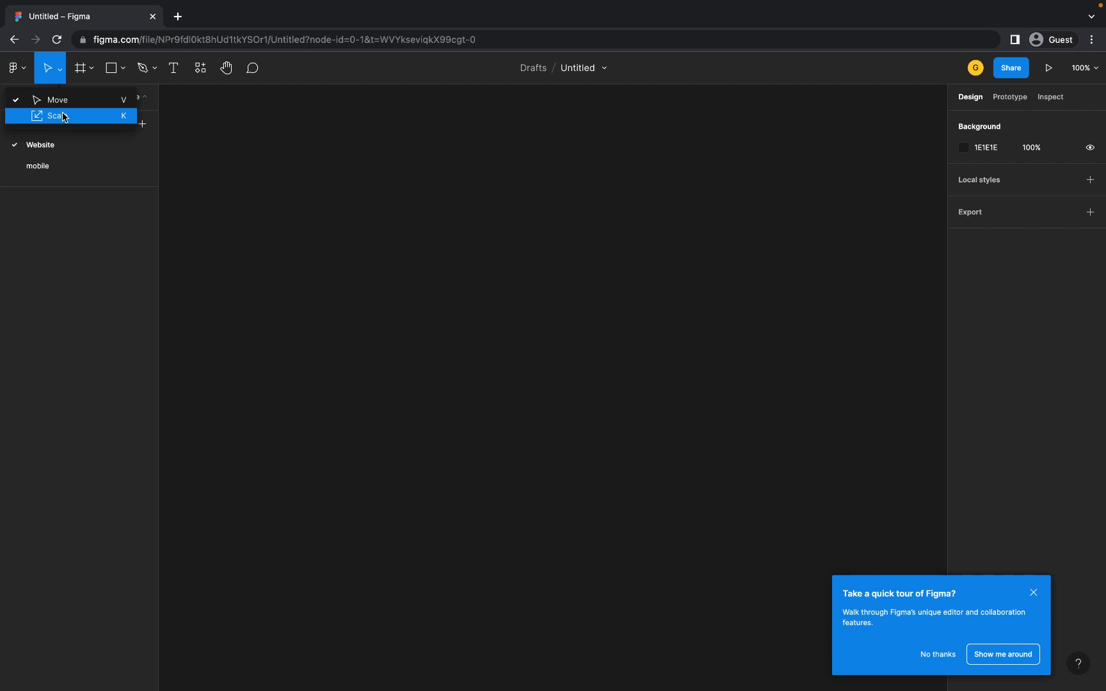
click(180, 67)
click(416, 244)
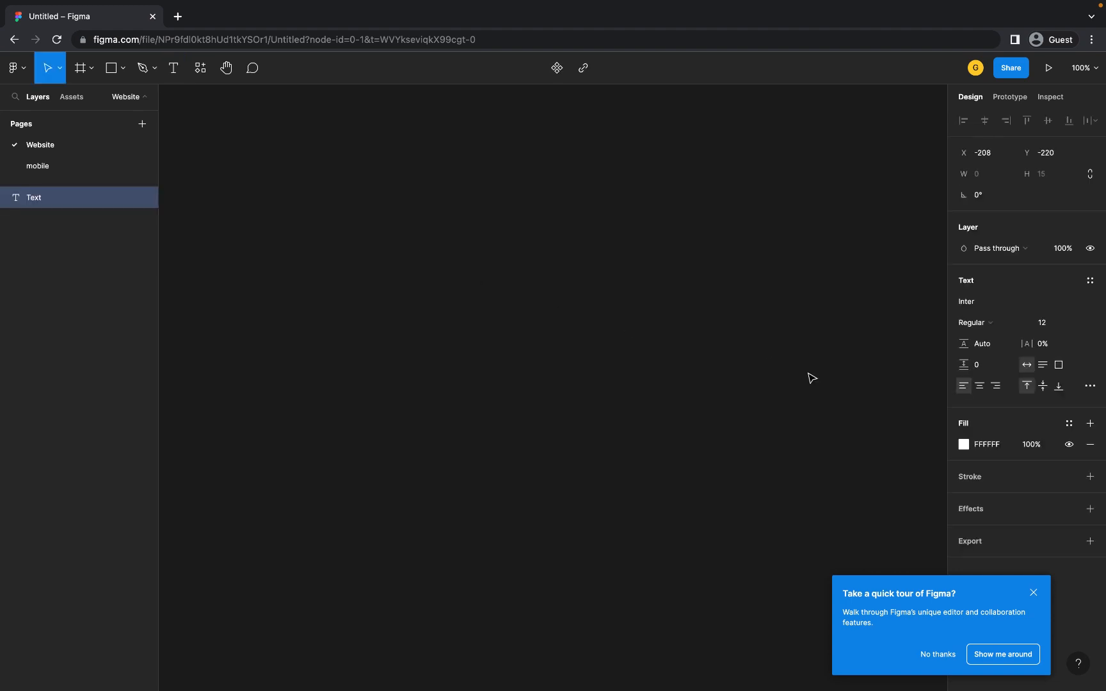
text(Text)
key(Escape)
- Use the Scale (K) tool to enlarge the Text label to about twice its size
scroll(432, 257, up, 5)
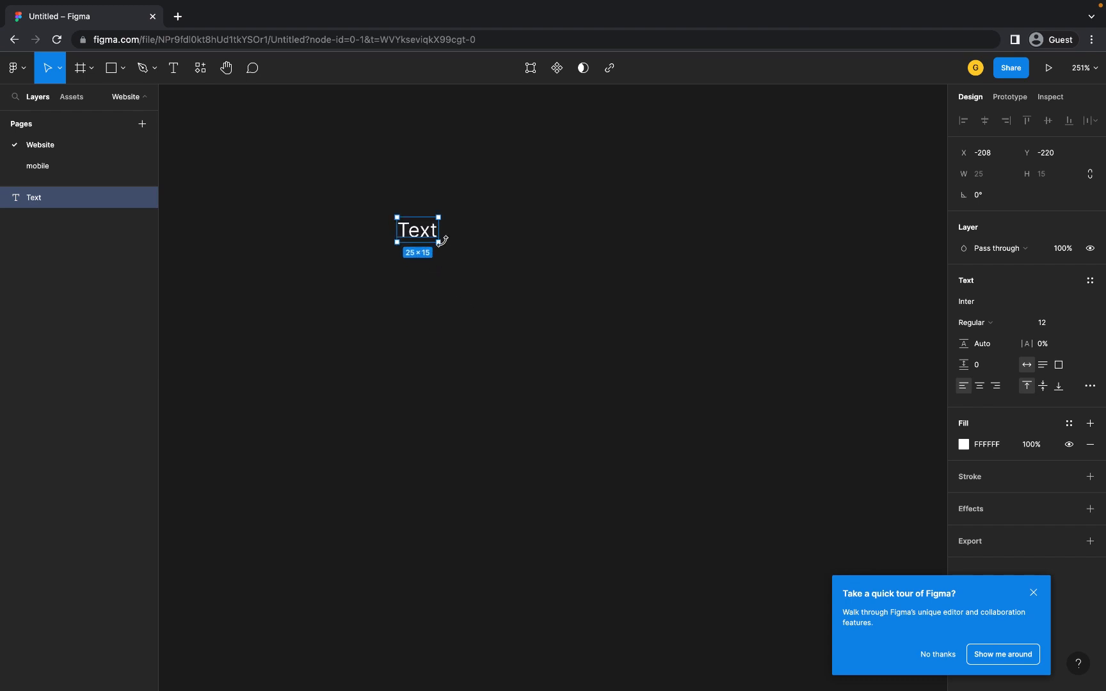
mouse_move(439, 243)
mouse_down()
mouse_move(487, 282)
mouse_move(421, 238)
mouse_move(503, 286)
mouse_move(438, 242)
mouse_up()
click(59, 68)
click(66, 116)
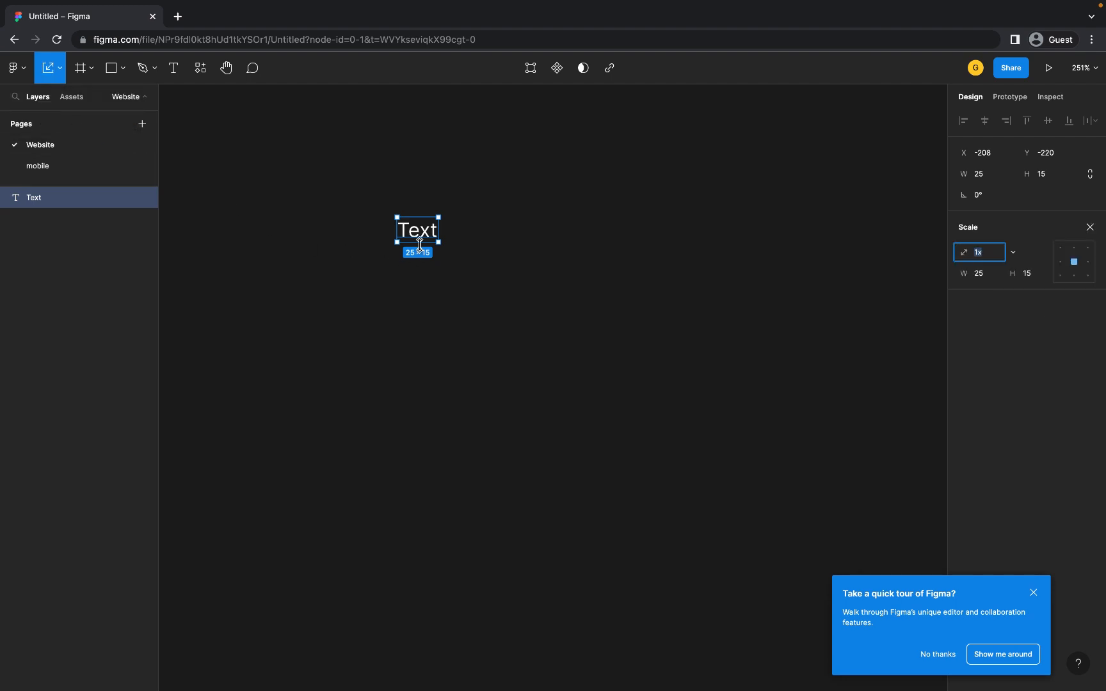
drag(438, 240, 475, 269)
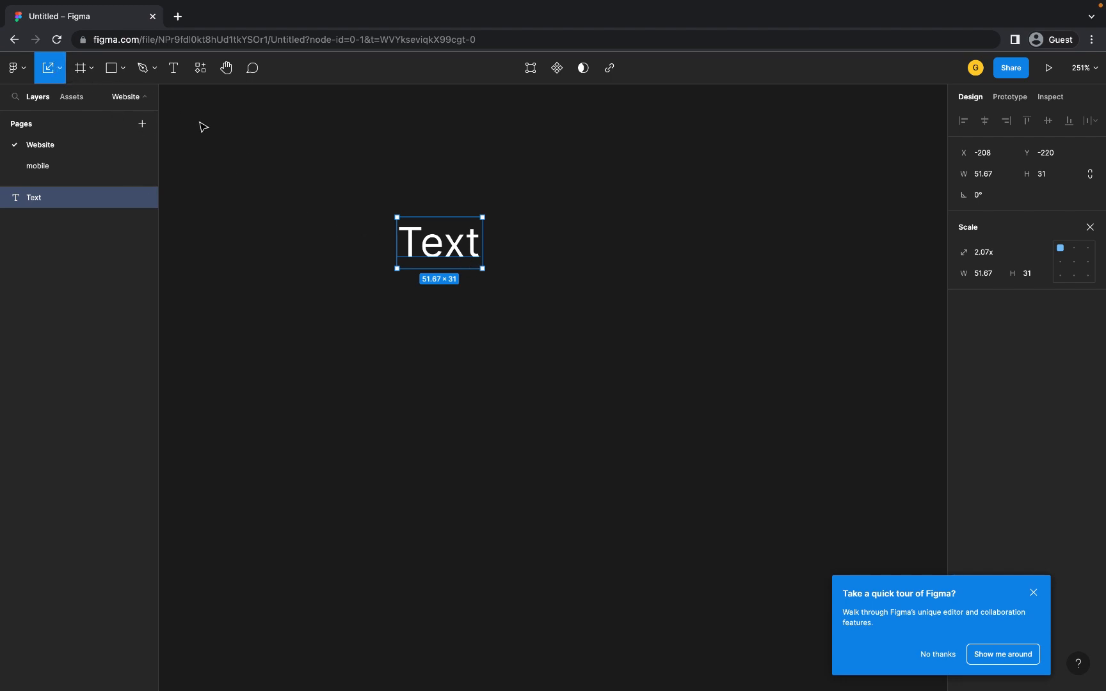
- Switch back to the Move tool and drag the Text label to the right
click(61, 70)
click(57, 101)
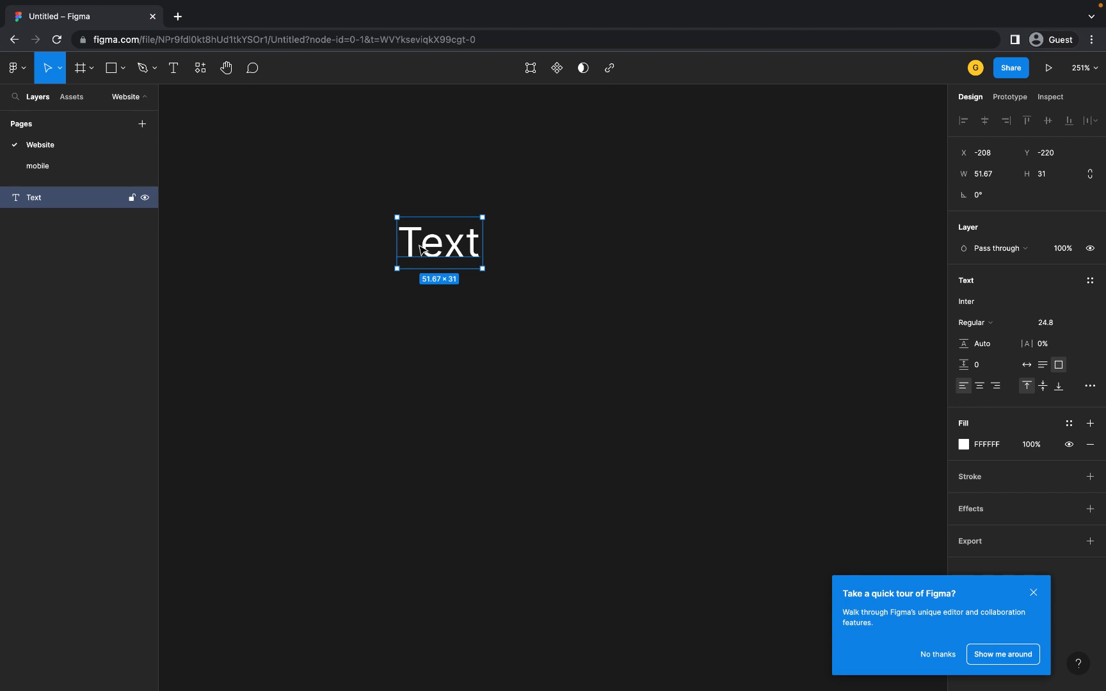
drag(419, 246, 546, 267)
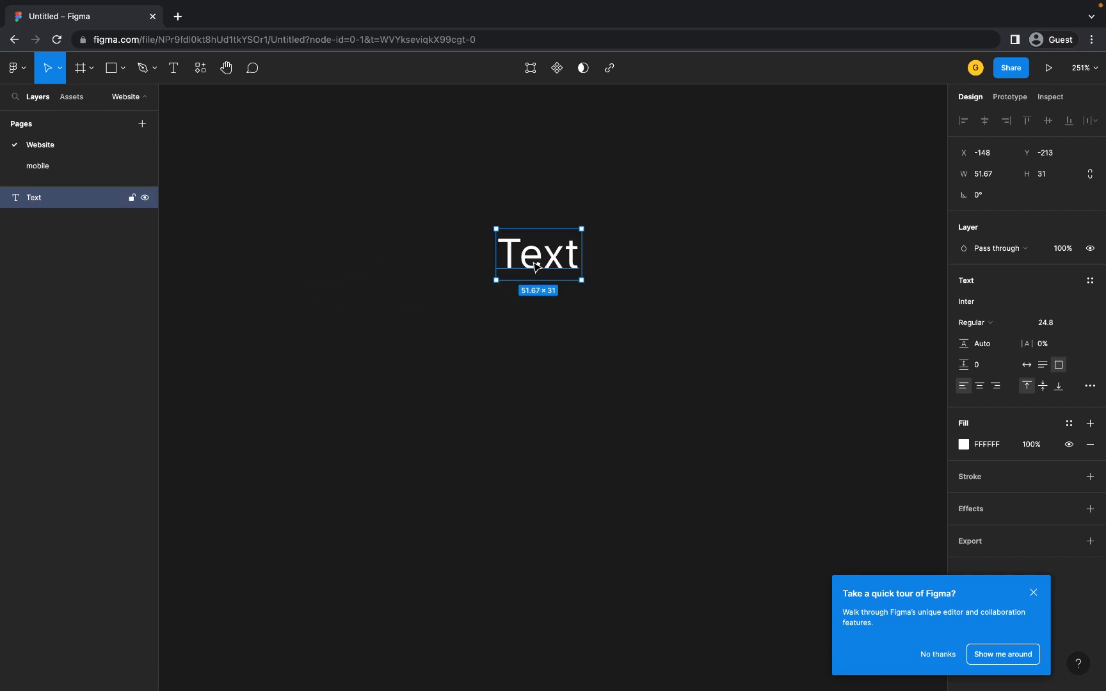
click(93, 74)
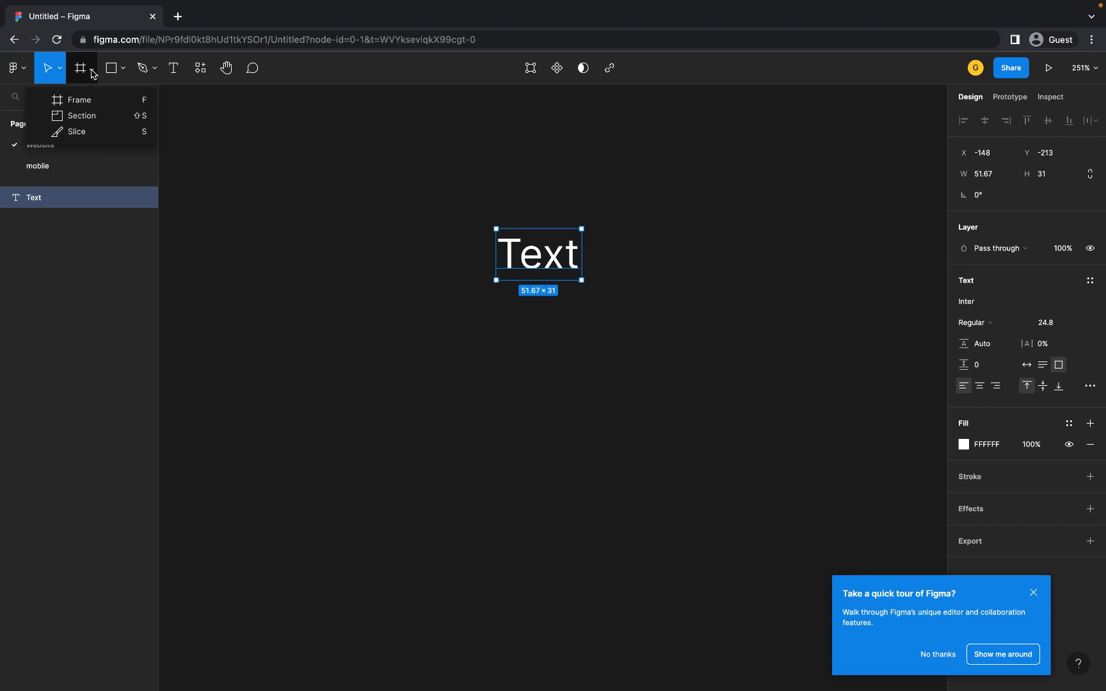
- Add a 390 × 844 iPhone 14 preset frame named 'iPhone 14 - 1' with white fill
click(100, 105)
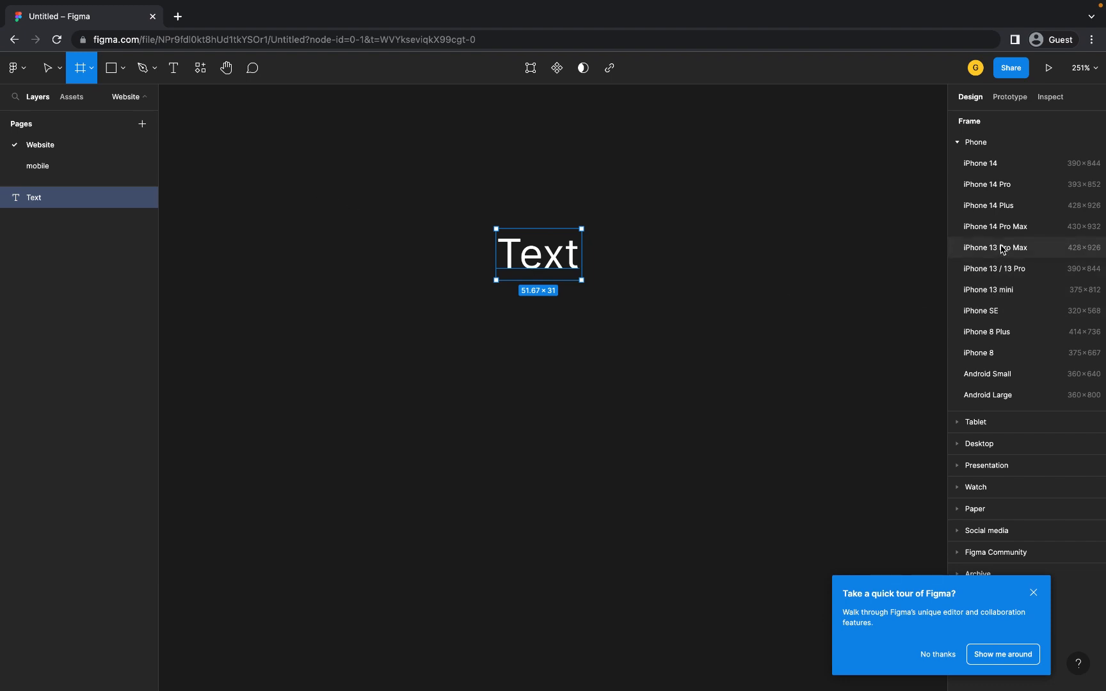
click(991, 169)
scroll(699, 269, right, 5)
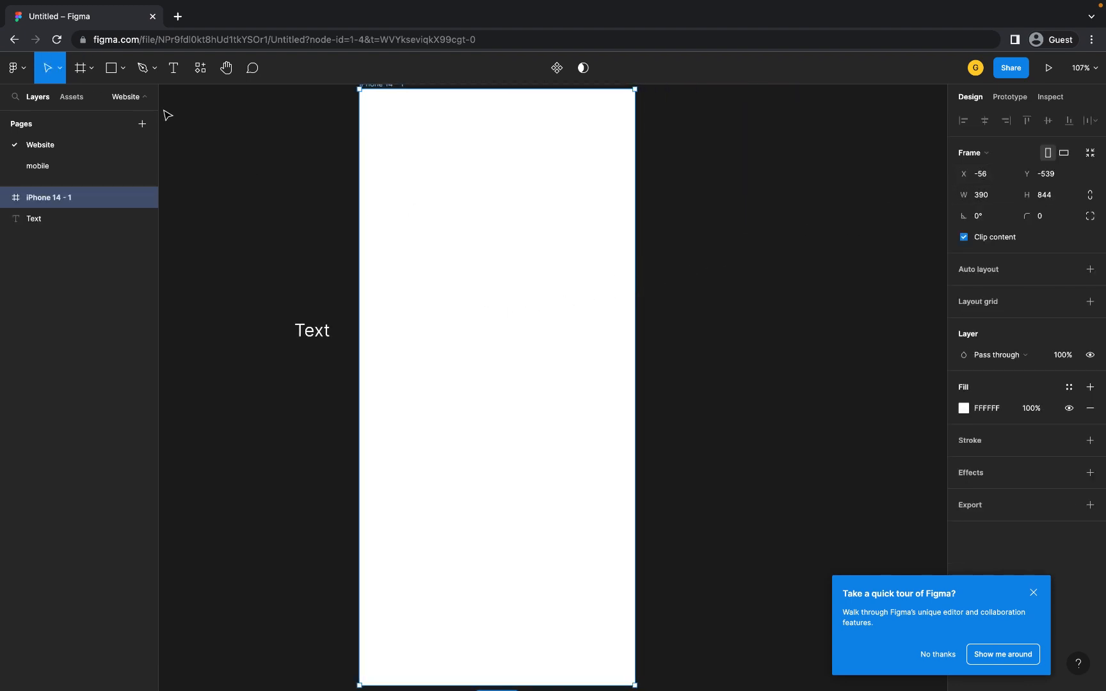
click(86, 69)
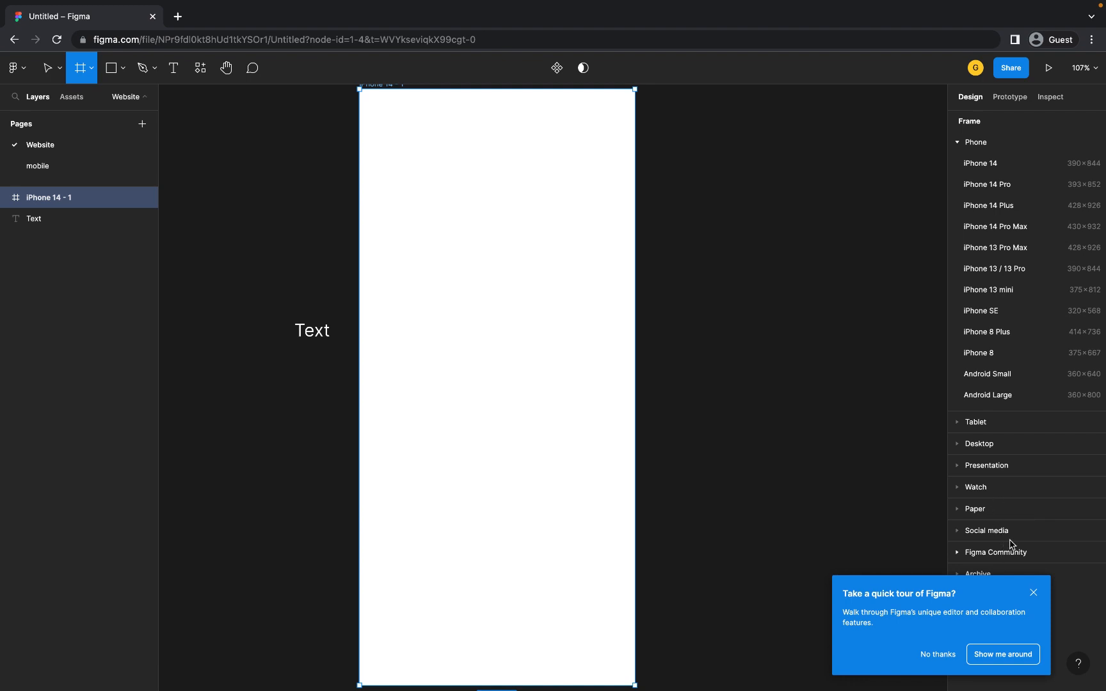
scroll(517, 308, up, 2)
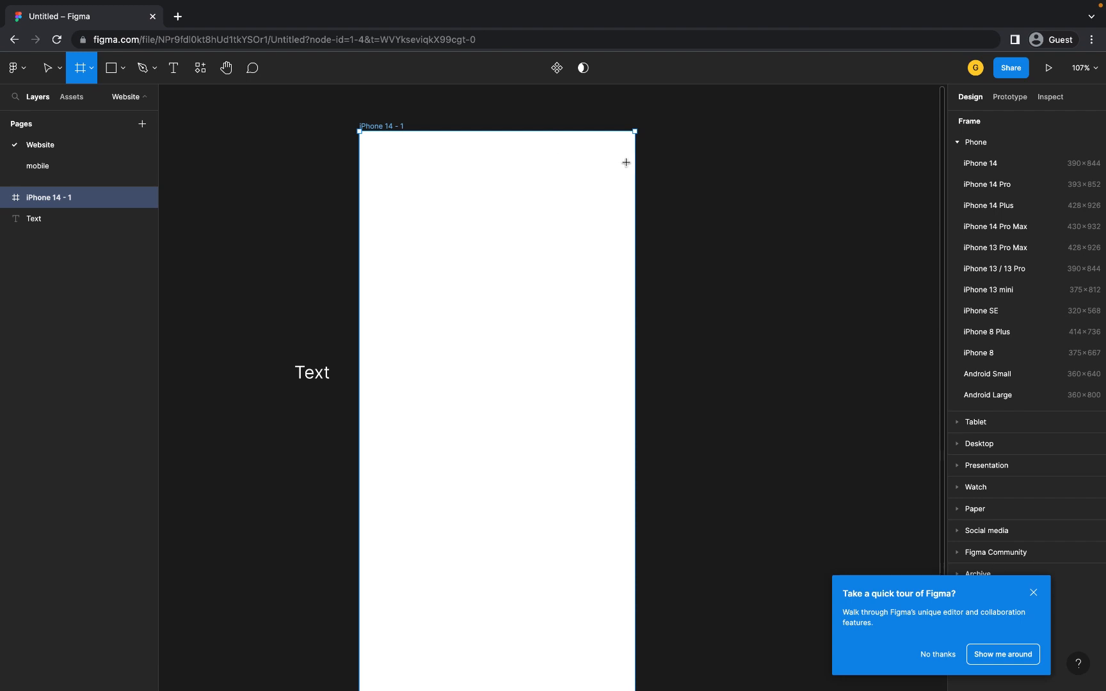
click(92, 68)
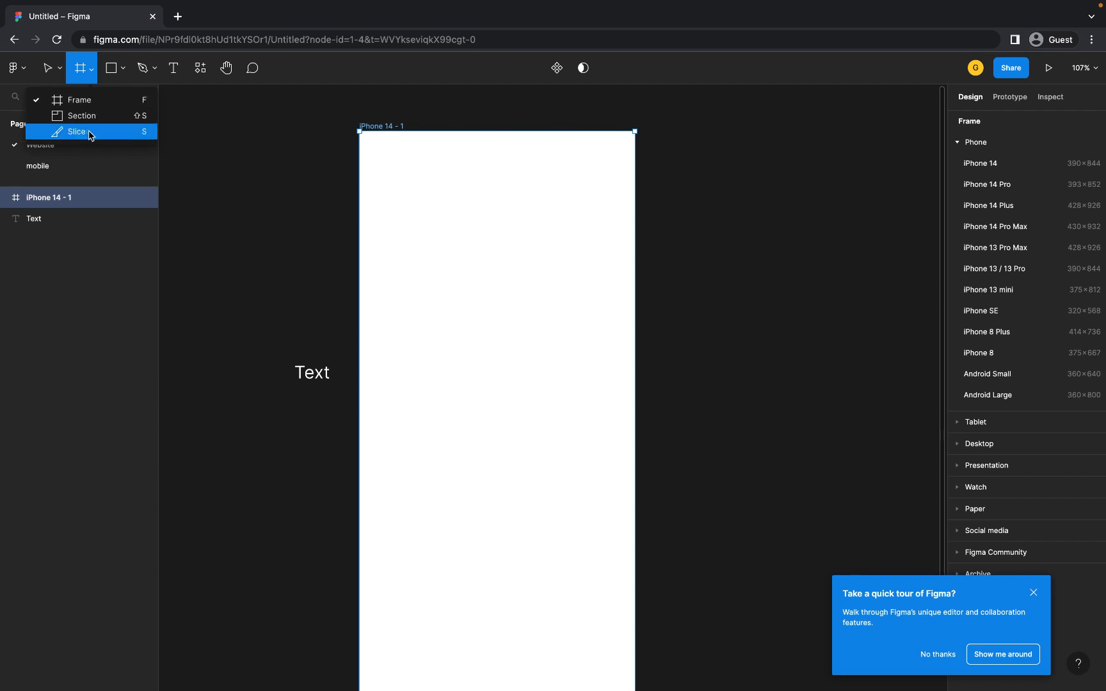
click(112, 69)
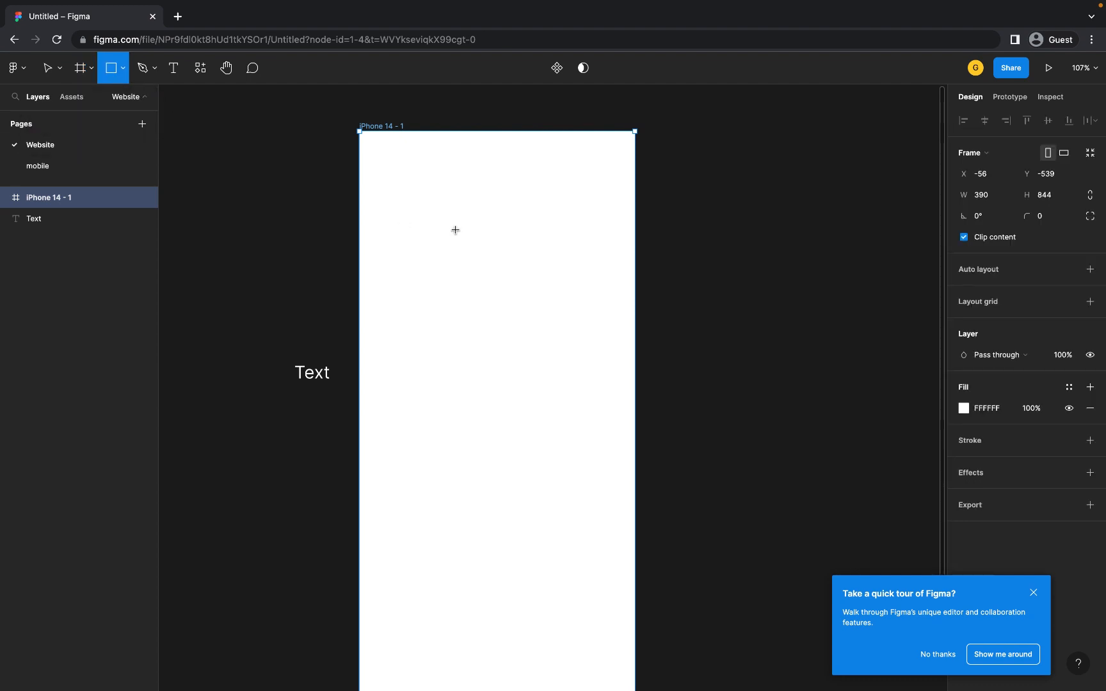
- Draw a grey square in the frame and a 210 × 169 Slice 1 with PNG export
mouse_move(420, 202)
mouse_down()
mouse_move(558, 314)
mouse_move(570, 354)
mouse_up()
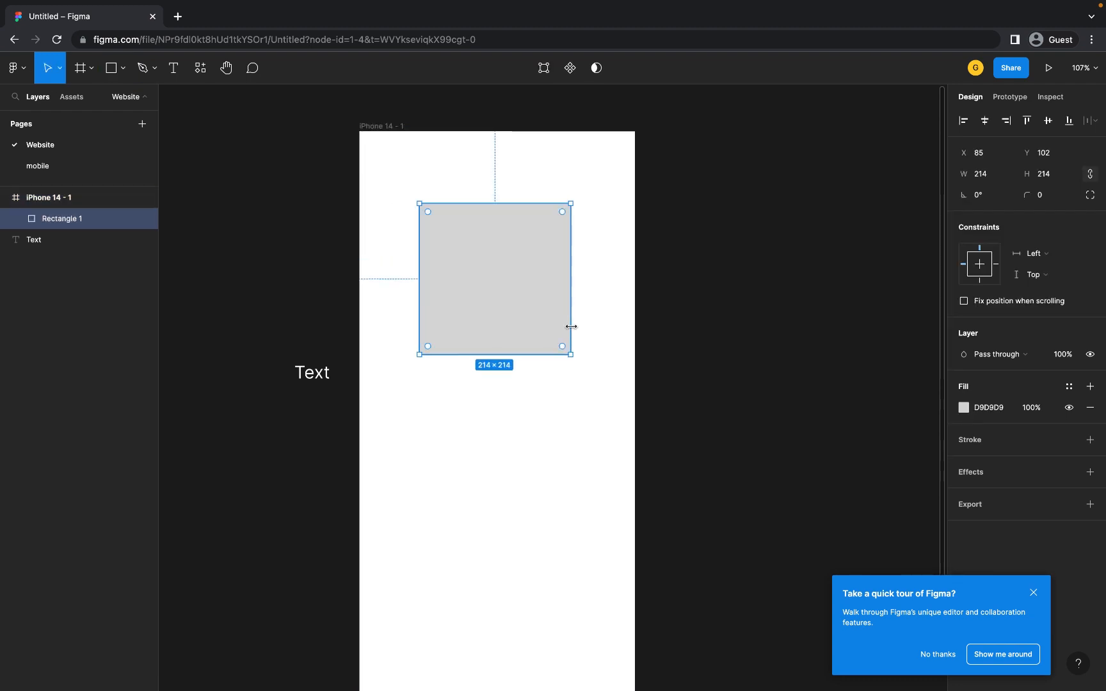
click(92, 70)
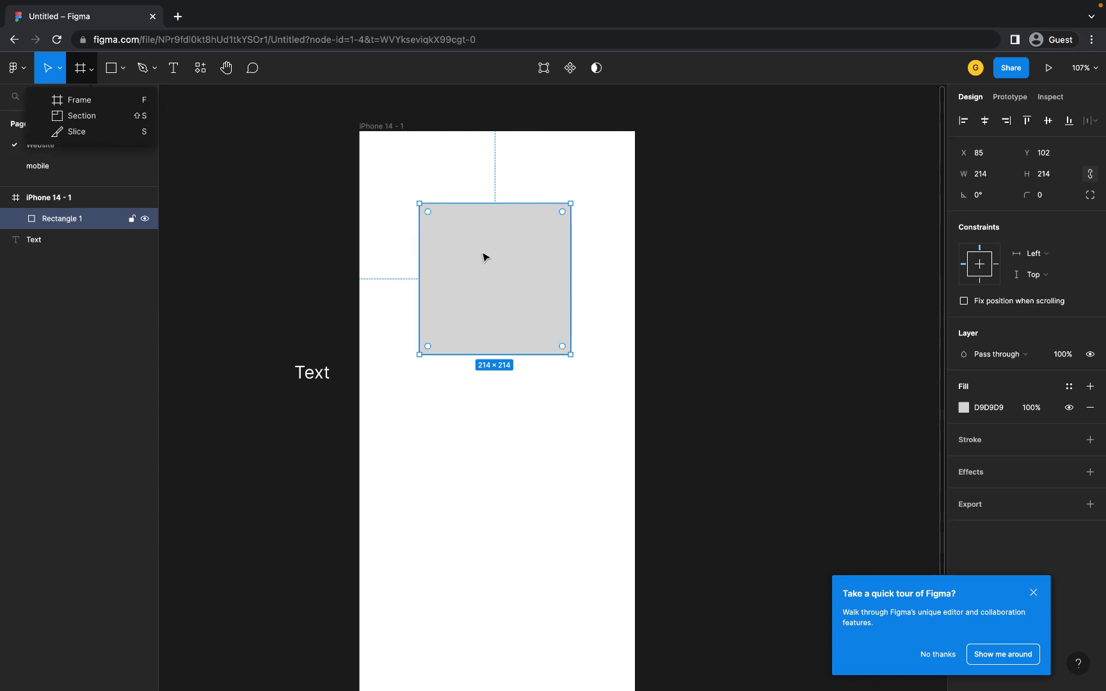
click(76, 132)
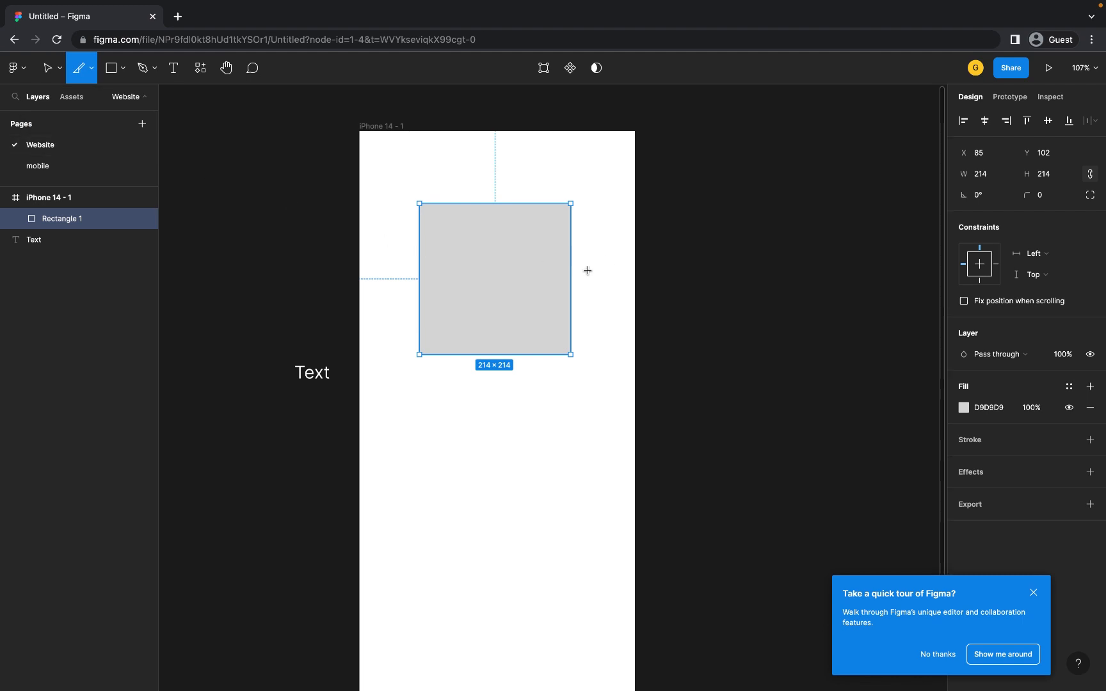
drag(595, 265, 446, 386)
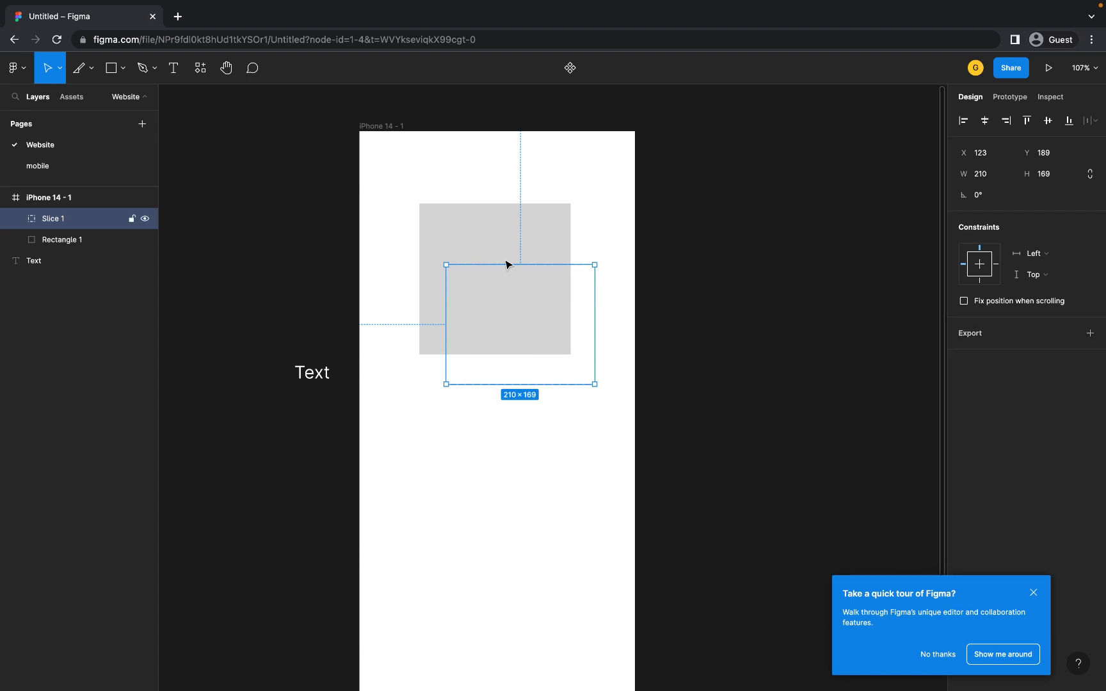
click(986, 343)
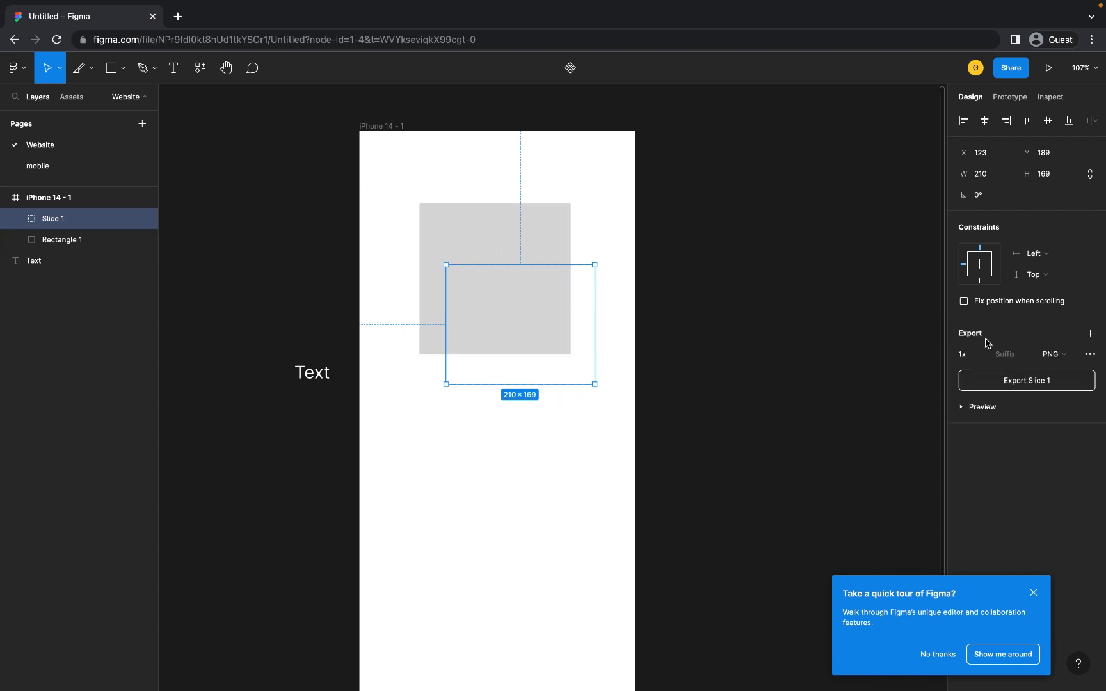
click(964, 408)
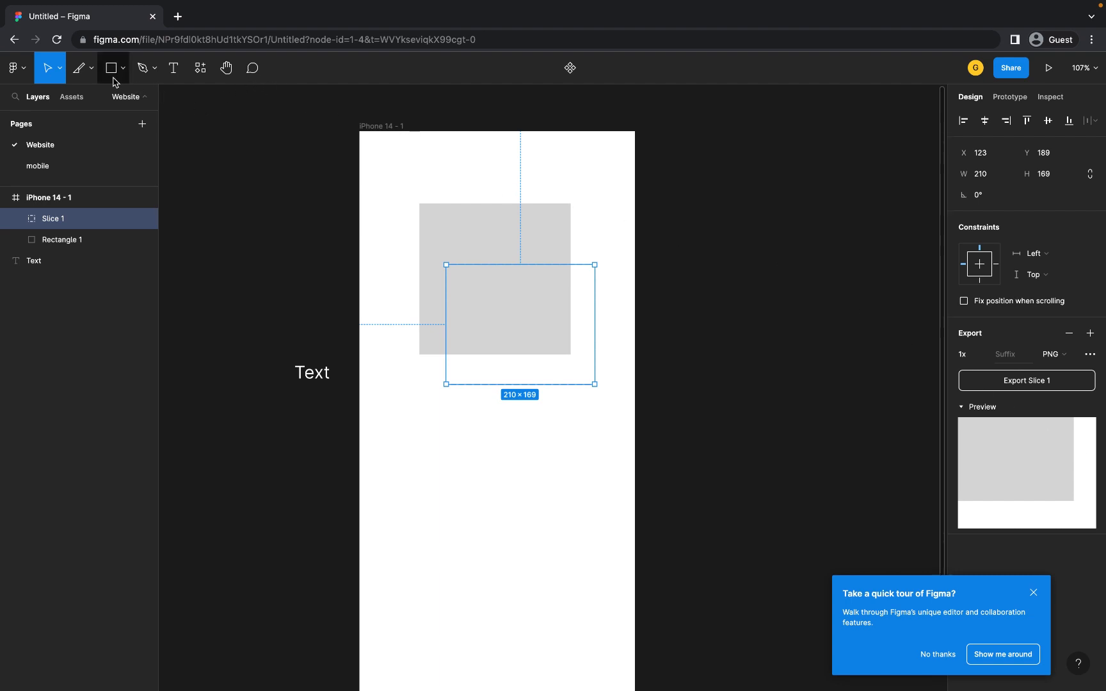
click(240, 160)
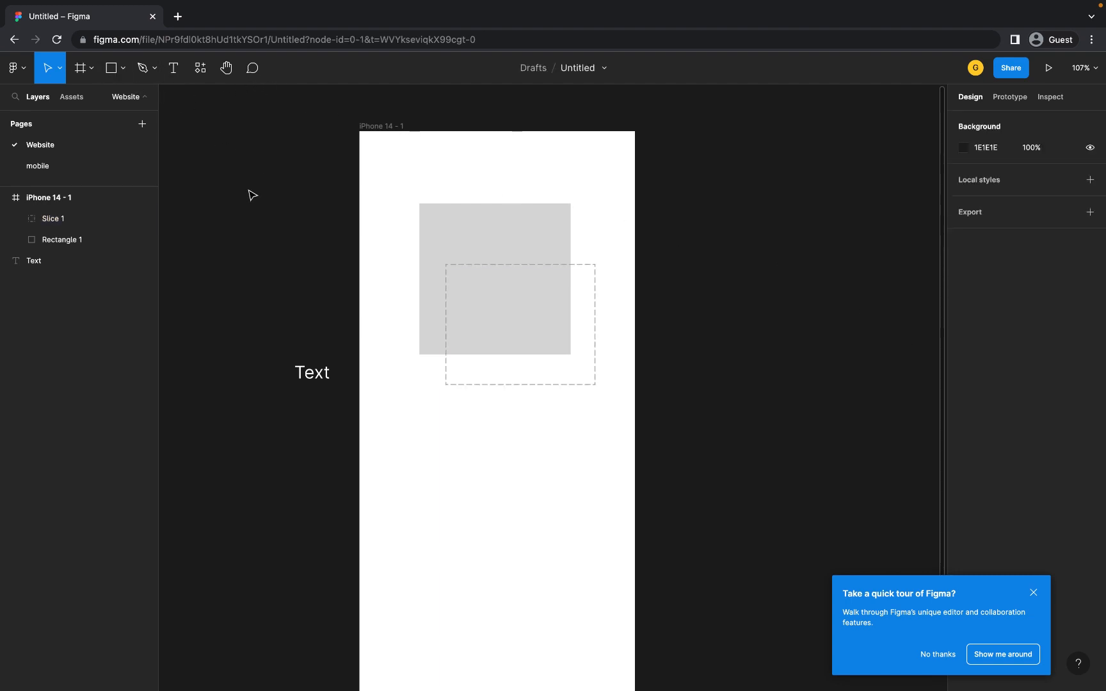
- Draw a 184 × 184 square left of the frame, round its corners to 21, fill it FF0000
click(123, 69)
click(126, 102)
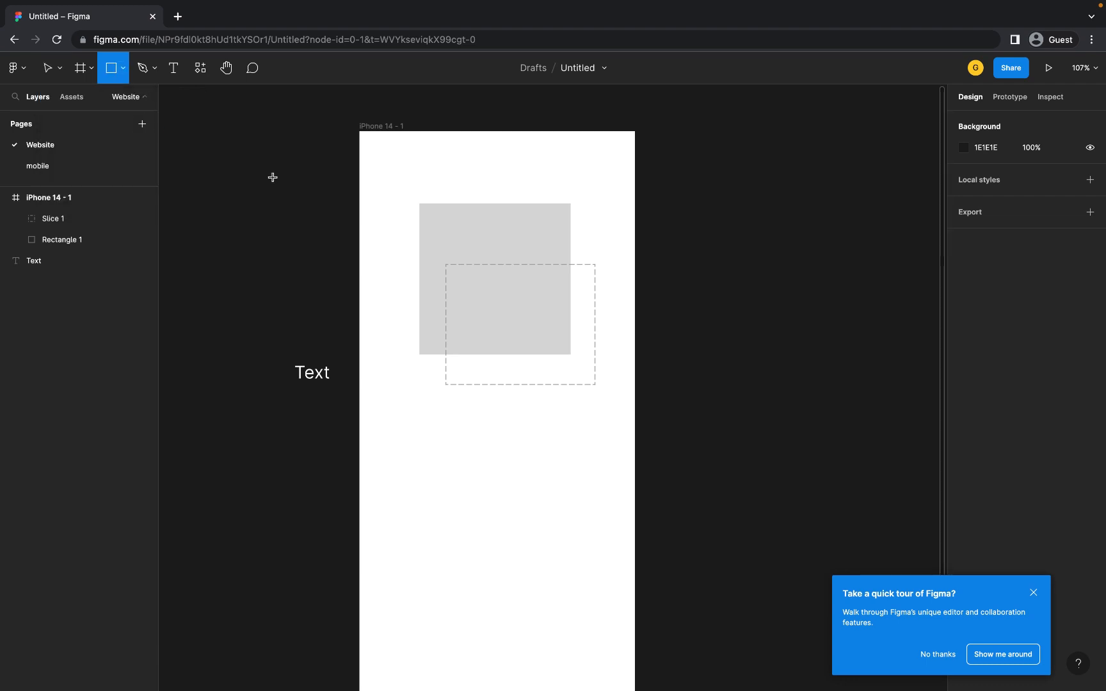
drag(201, 168, 331, 297)
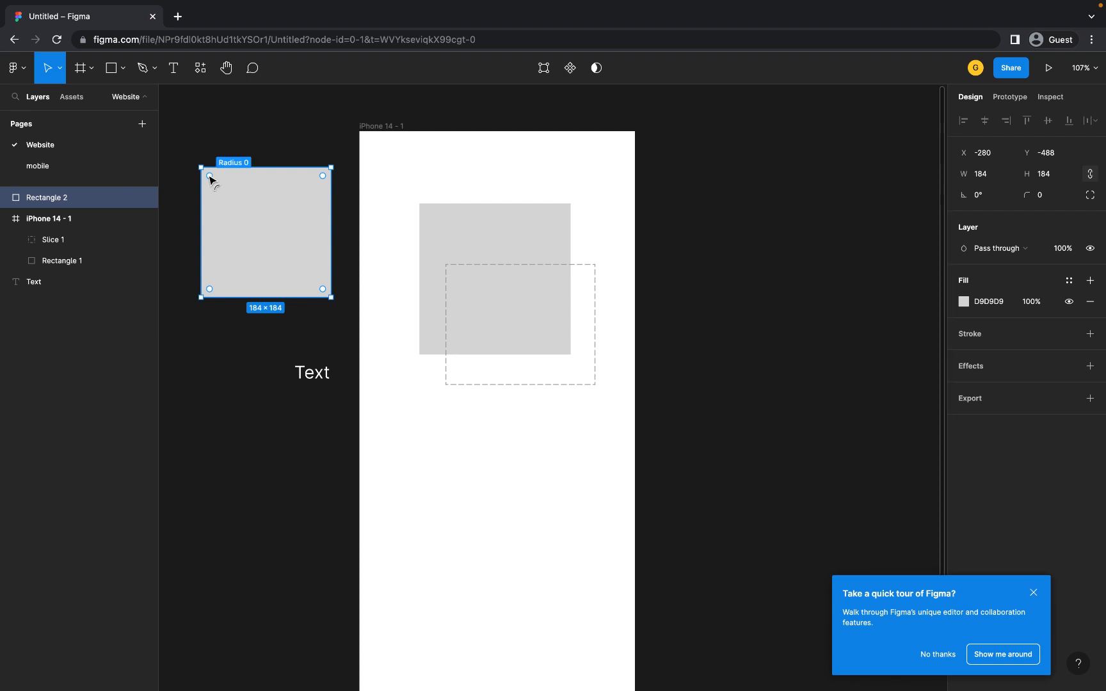
mouse_move(210, 177)
mouse_down()
mouse_move(225, 189)
mouse_move(214, 187)
mouse_up()
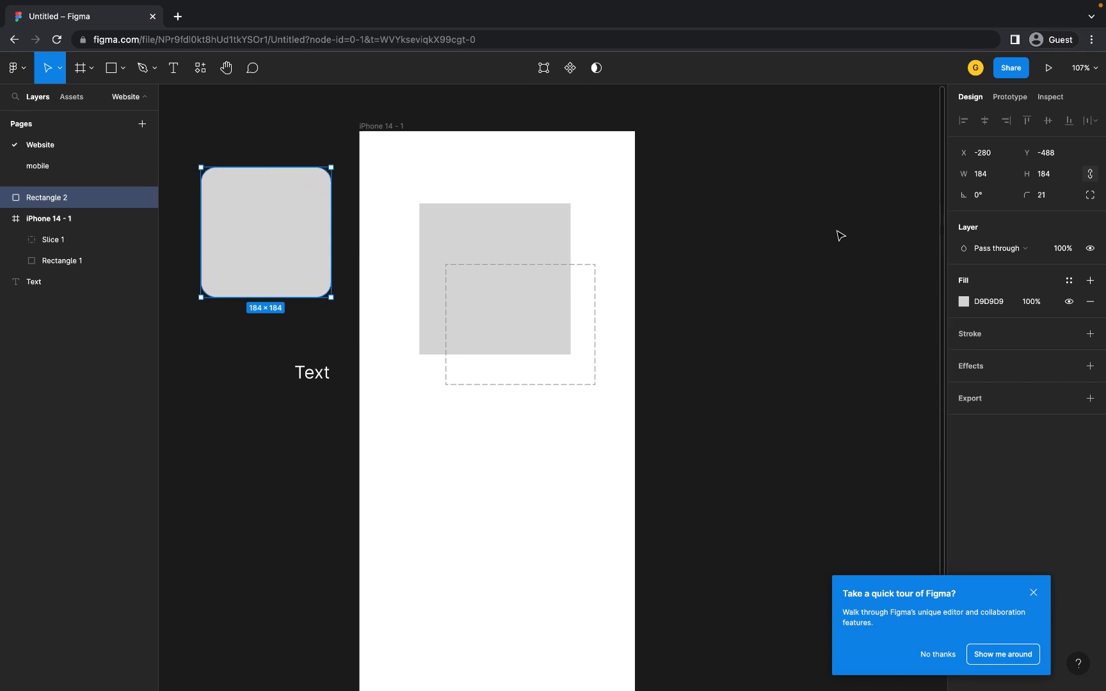
click(964, 302)
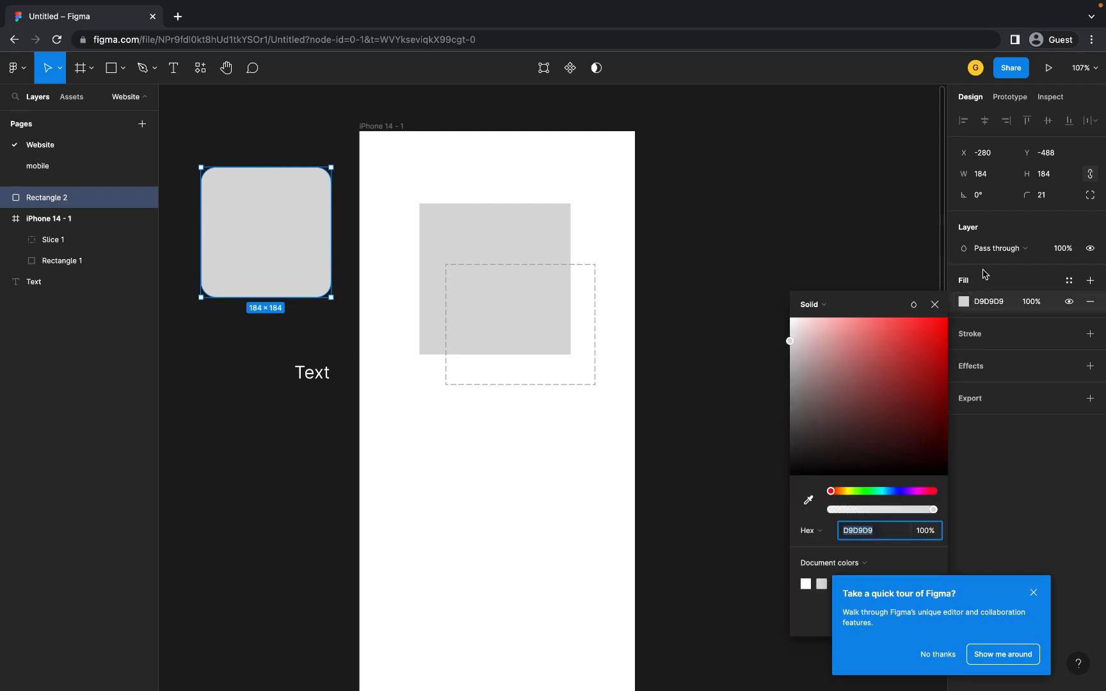
drag(809, 345, 921, 397)
drag(966, 358, 987, 309)
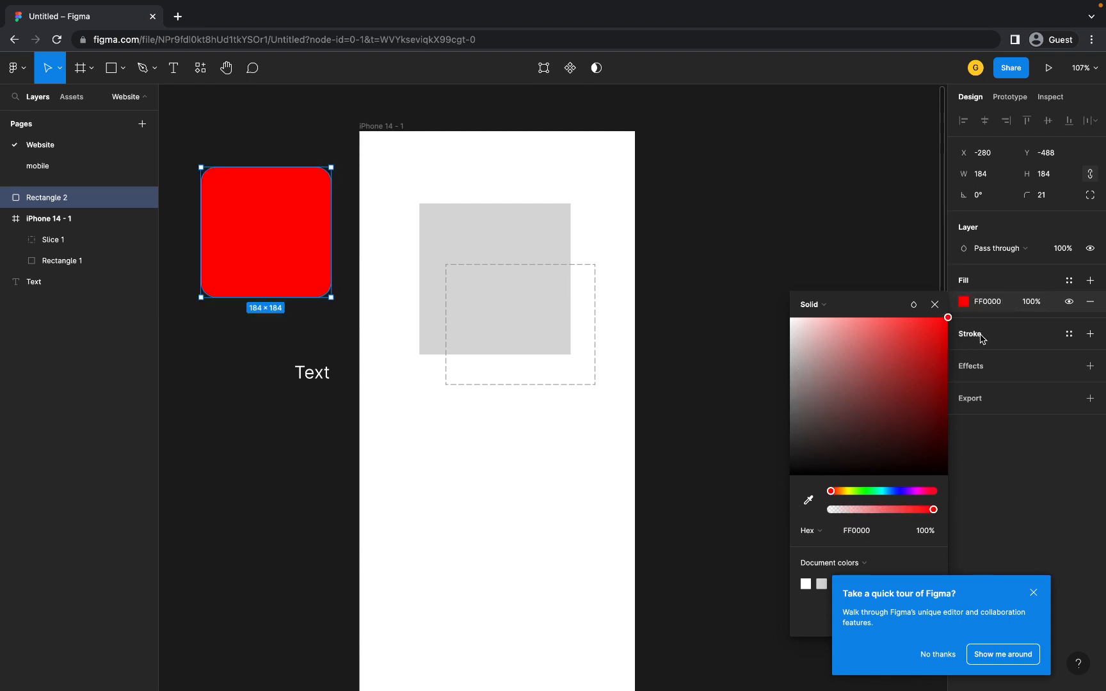
click(982, 337)
- Add a white FFFFFF stroke to the red square and raise its weight to 4
click(982, 336)
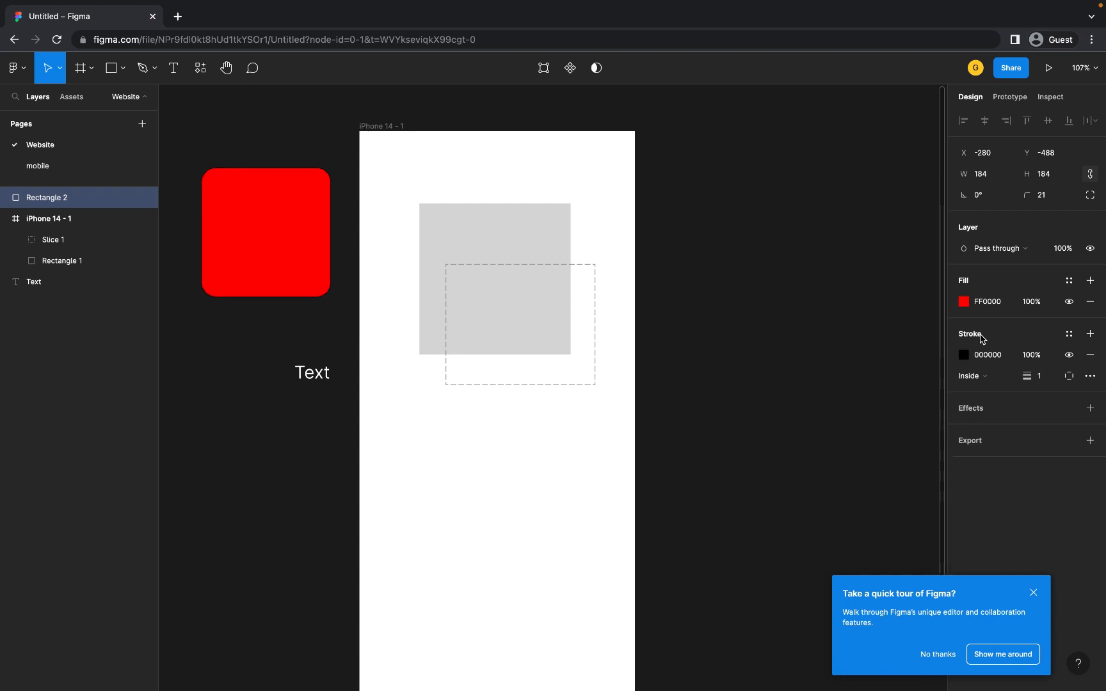
click(964, 355)
drag(813, 393, 731, 338)
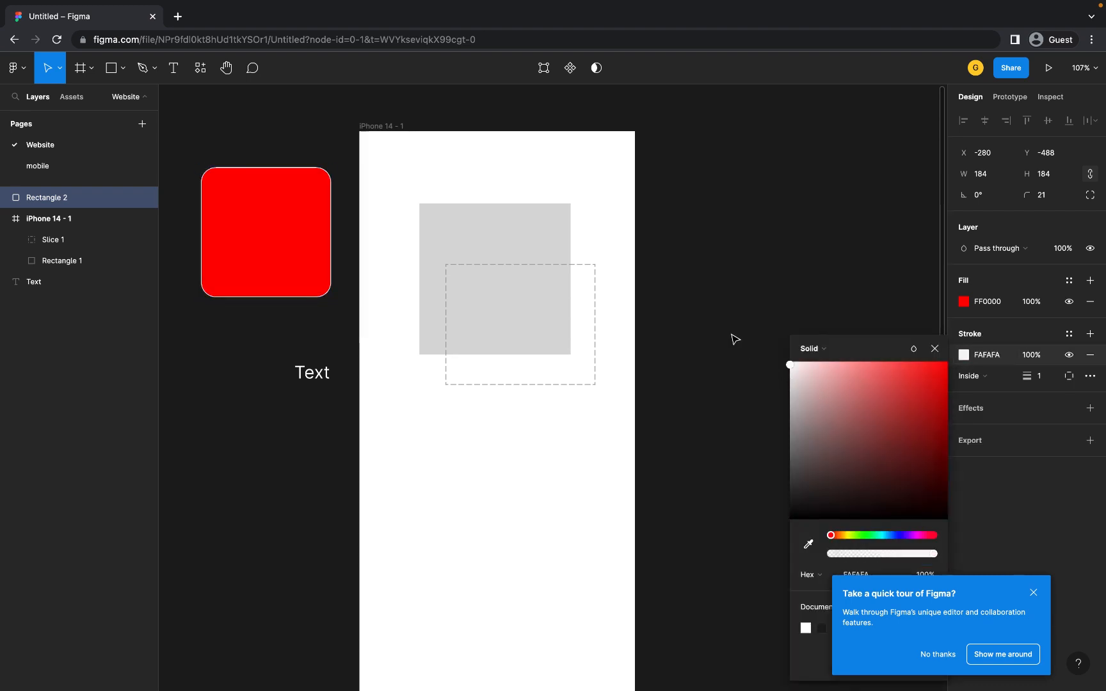
click(1049, 378)
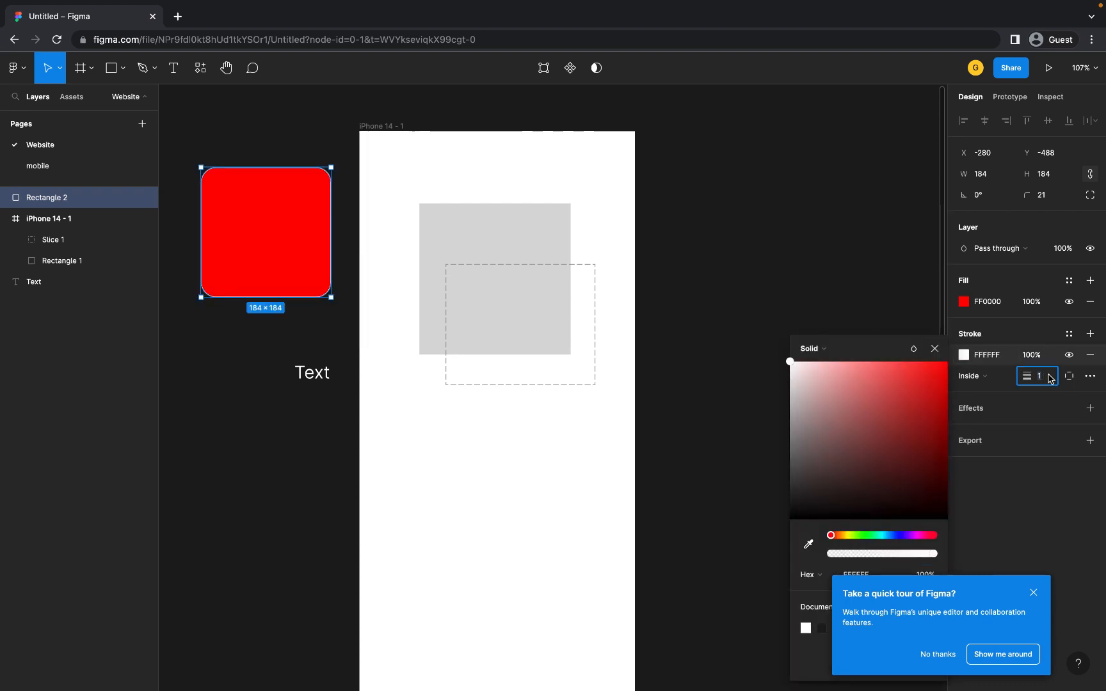
key(Up)
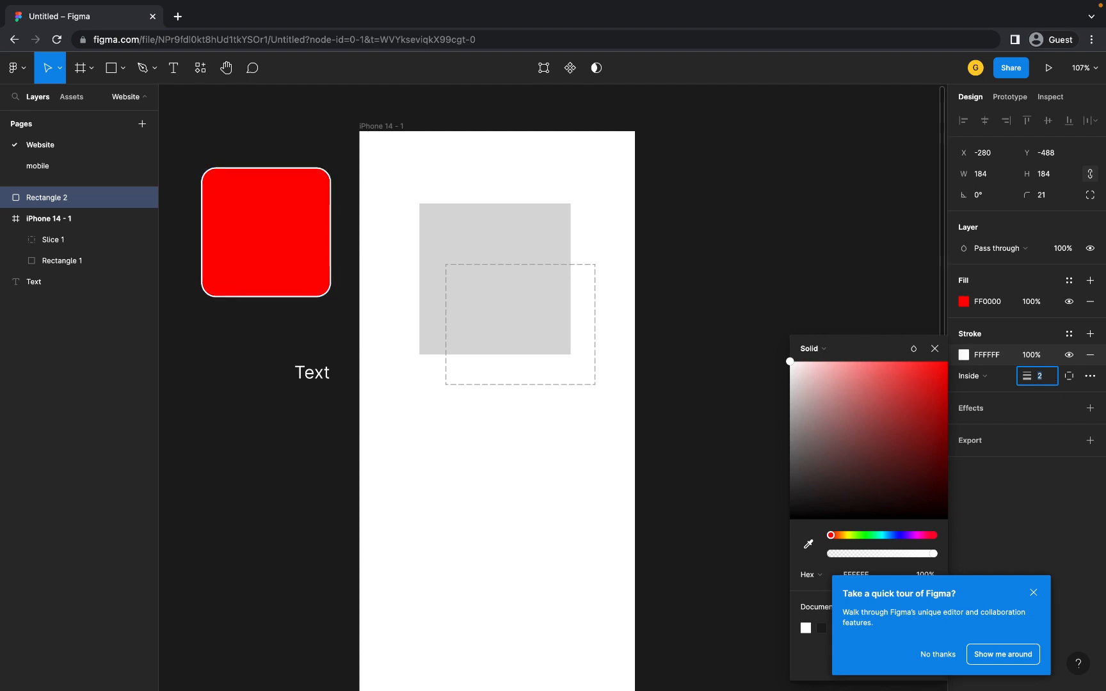
key(Up)
key(Up)
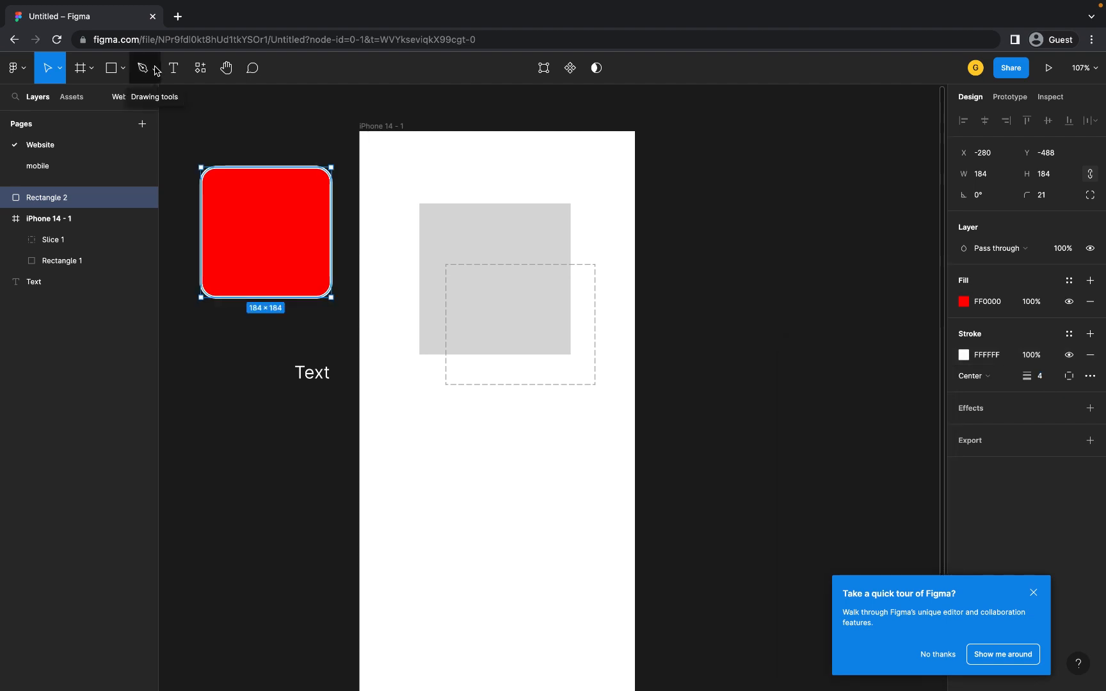
- Load all five icon images from the Downloads folder with Place image/video
click(155, 69)
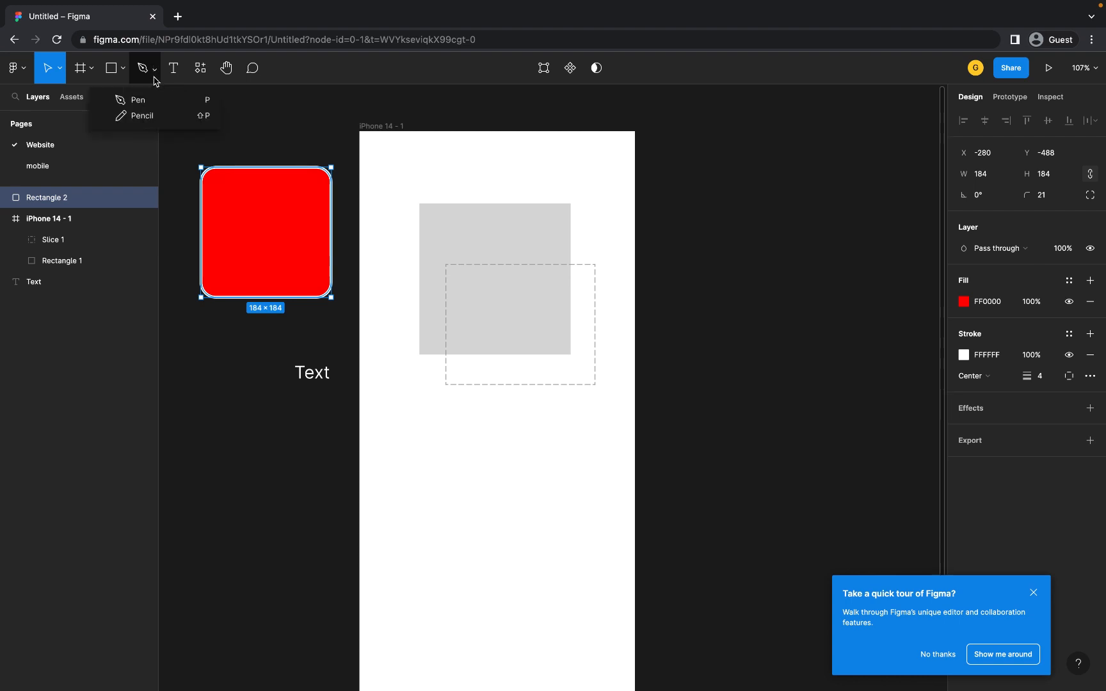
click(122, 69)
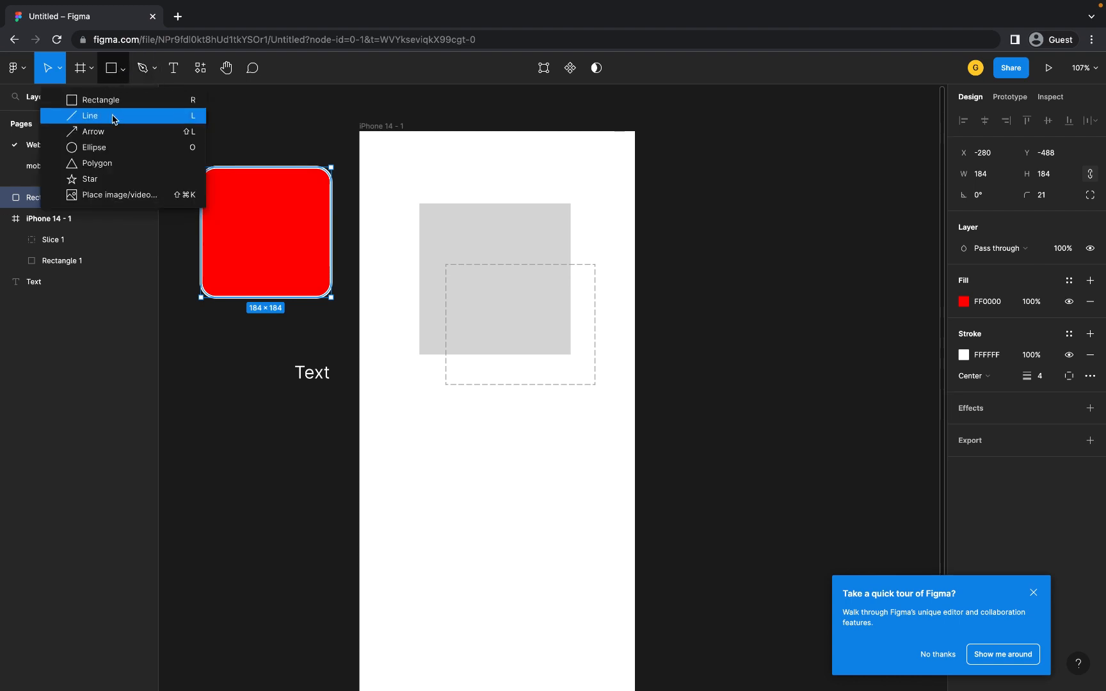
click(110, 199)
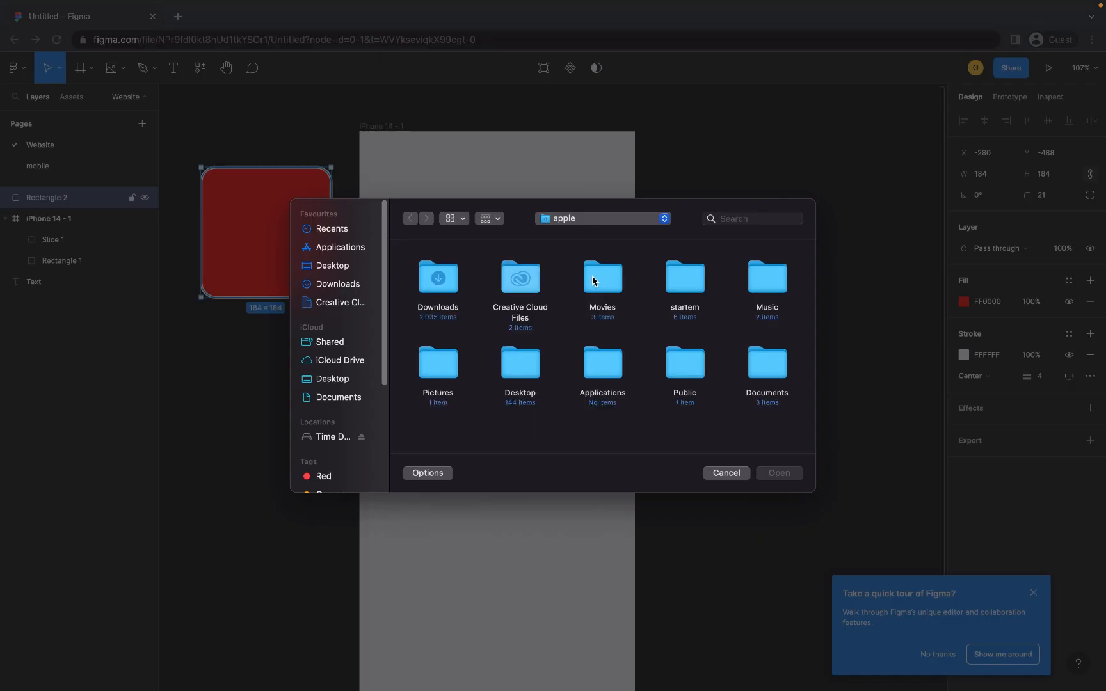
click(332, 284)
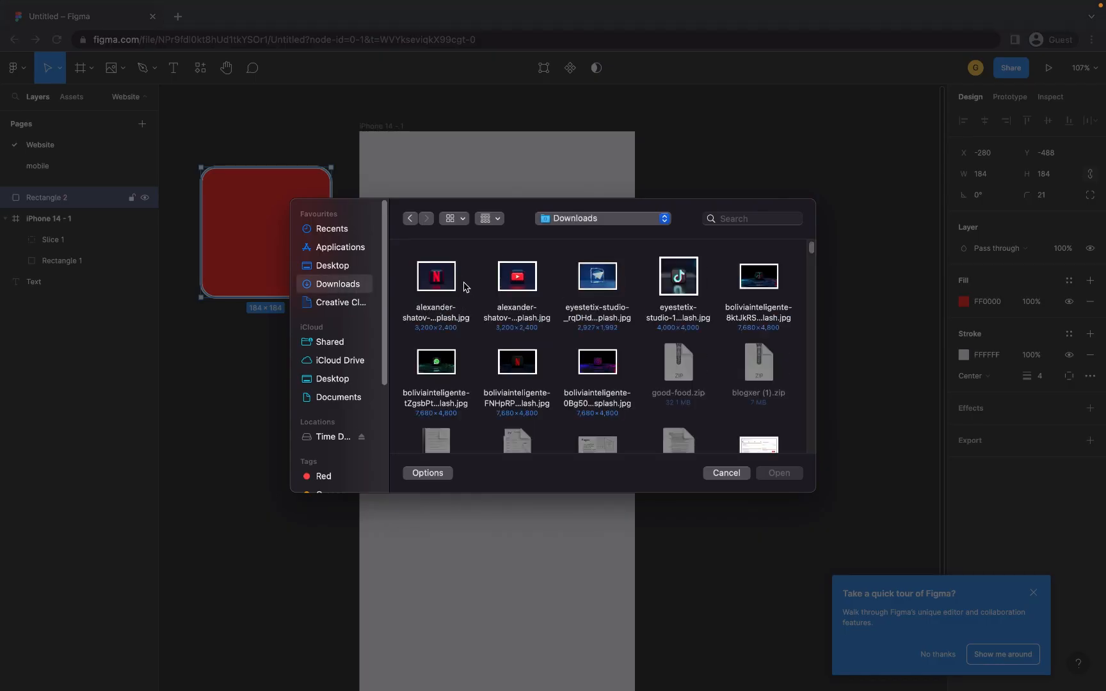
drag(395, 278, 794, 291)
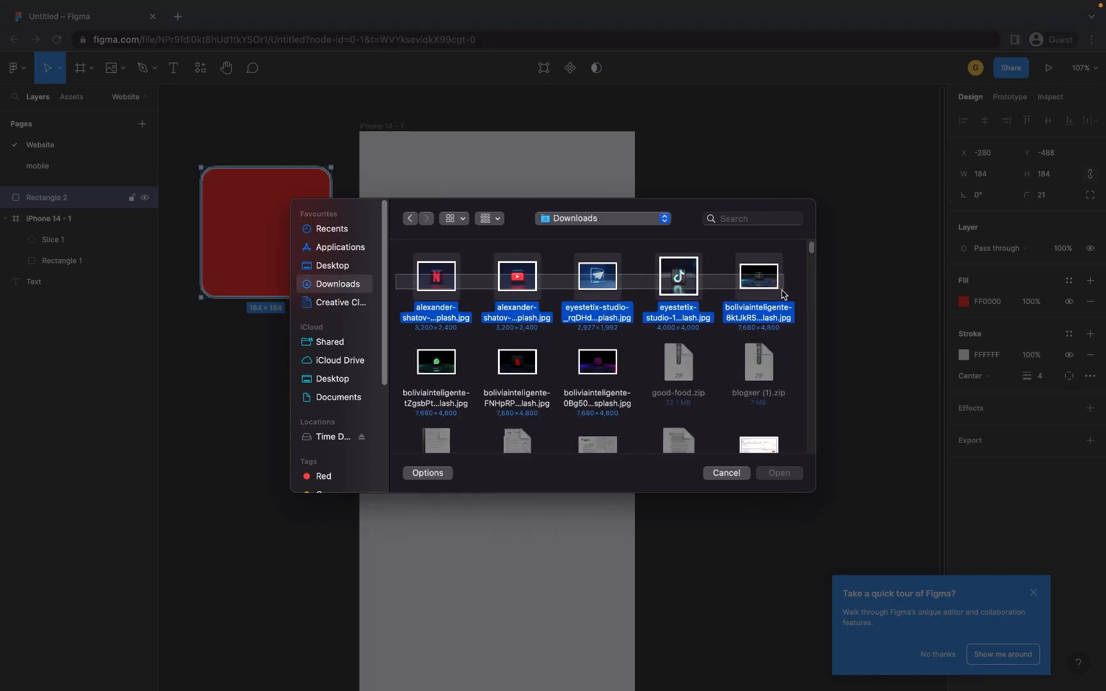
click(779, 473)
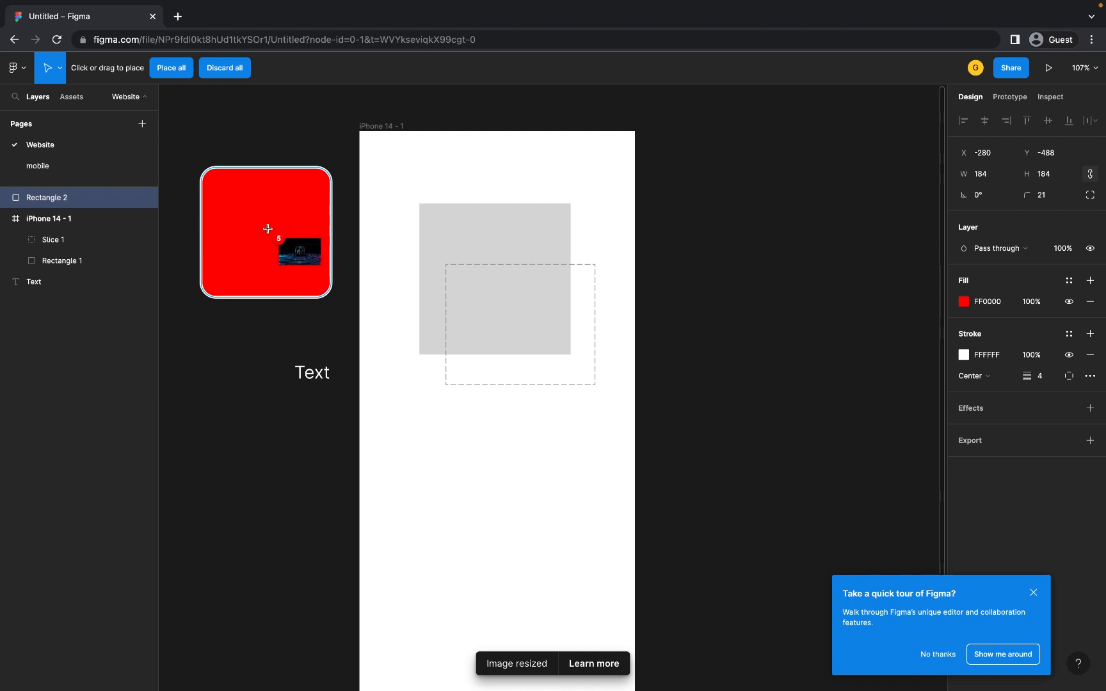
- Place the images so the red square shows Netflix and the phone's grey square YouTube
click(267, 229)
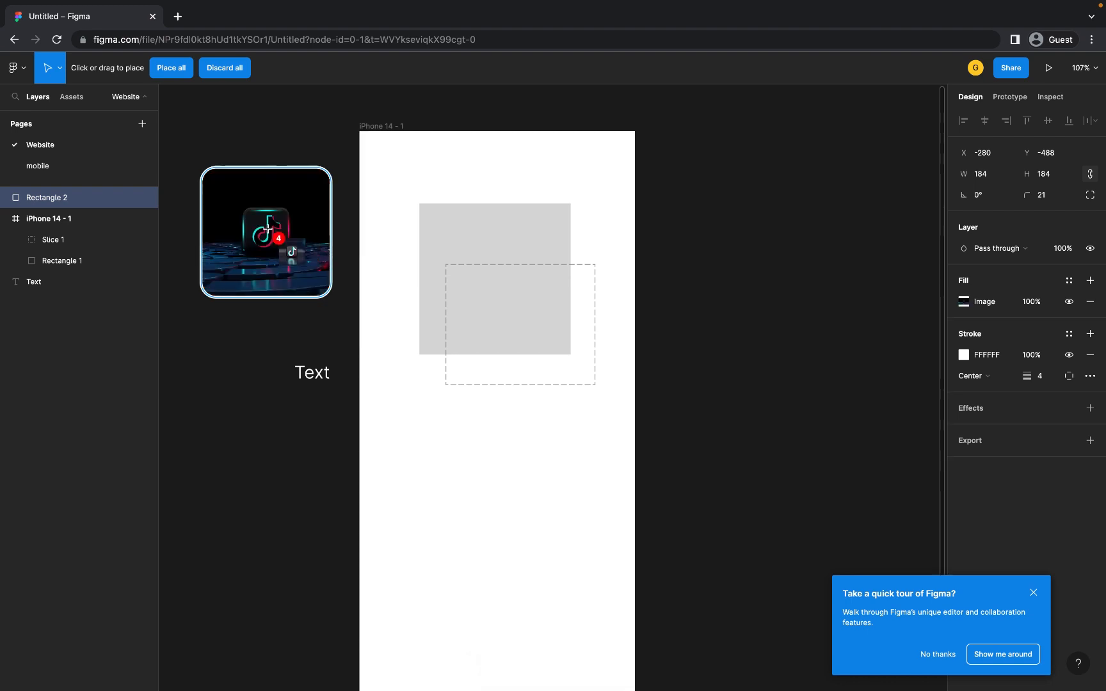
click(458, 229)
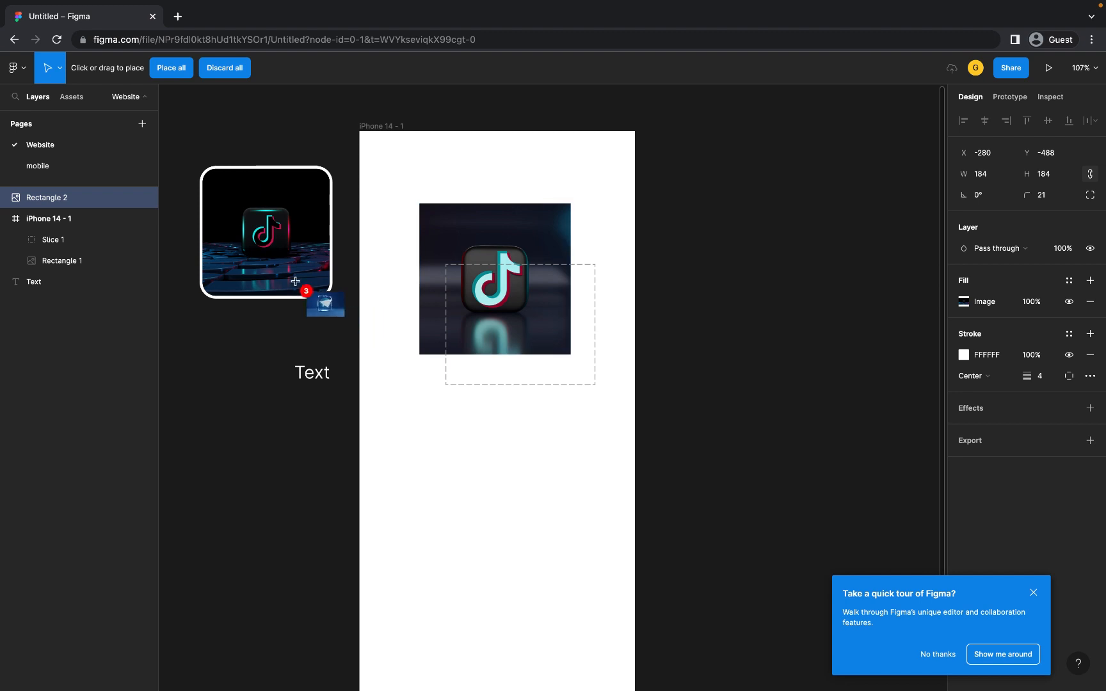
click(281, 245)
click(469, 230)
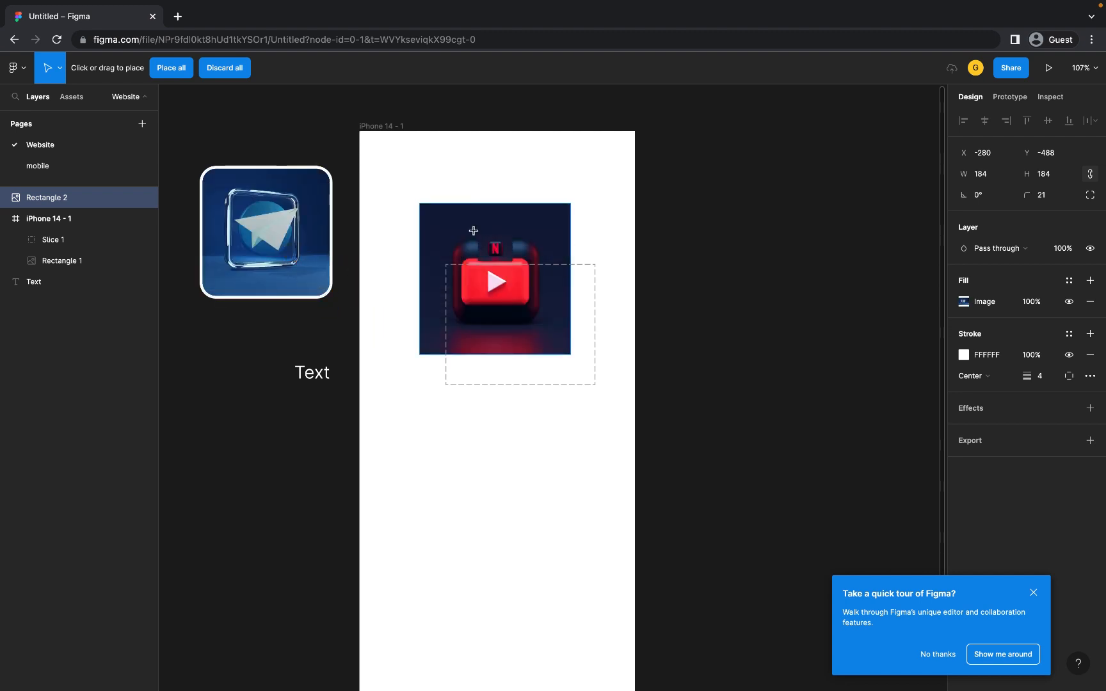
click(264, 227)
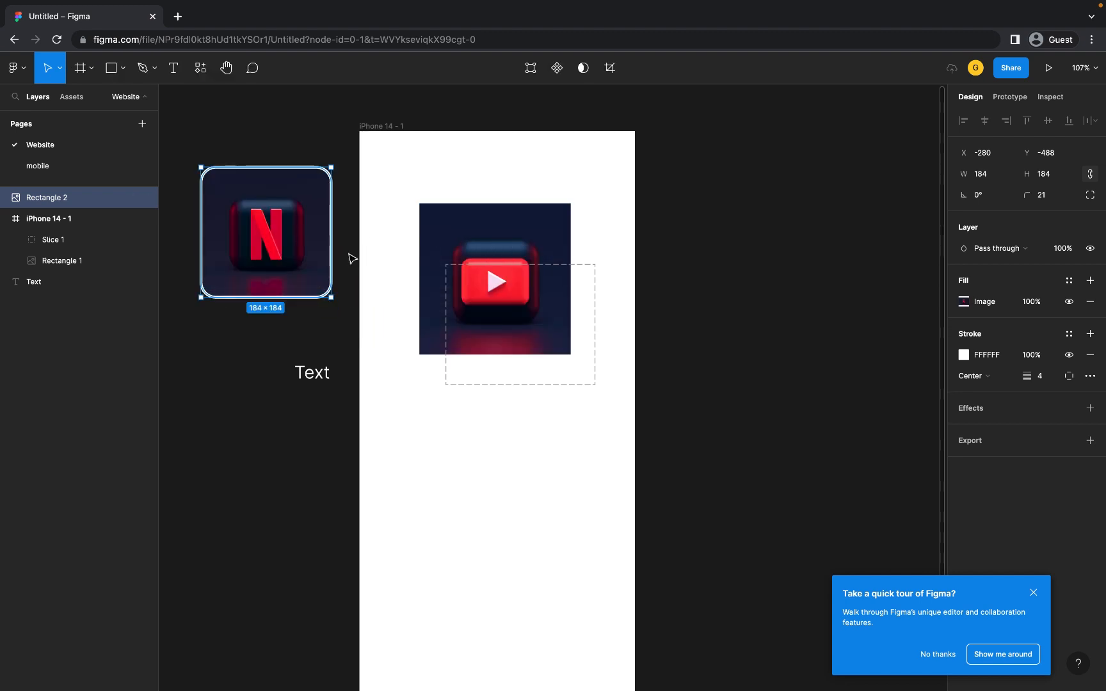
- Draw a closed four-point diamond path with the Pen tool to the right of the iPhone frame
click(124, 69)
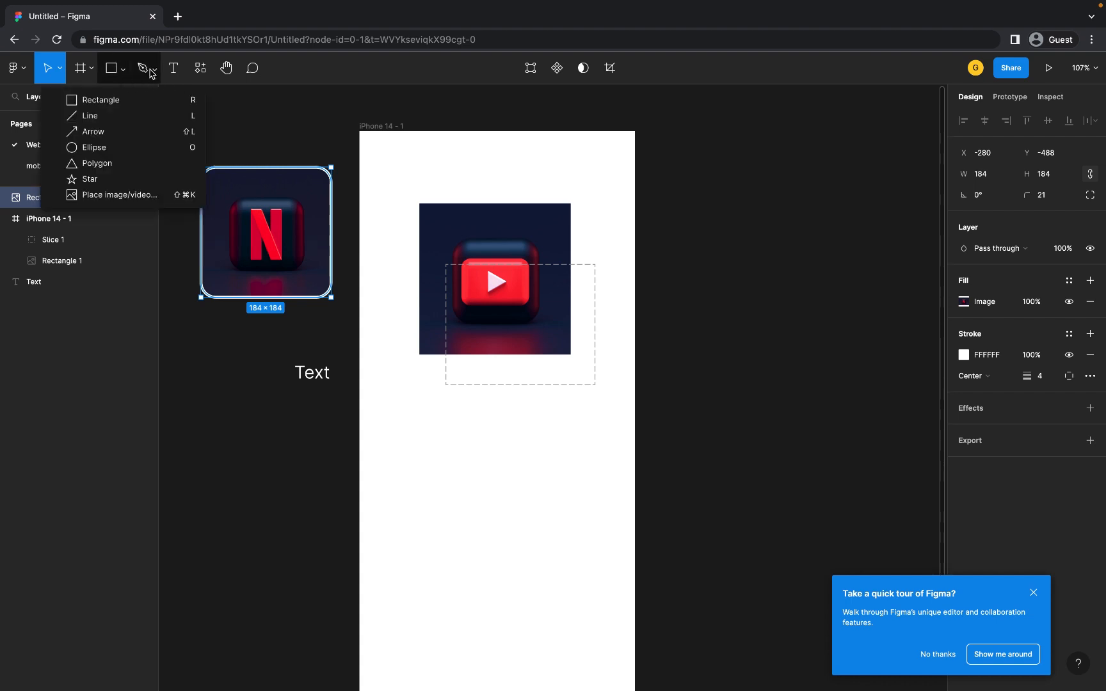
click(150, 70)
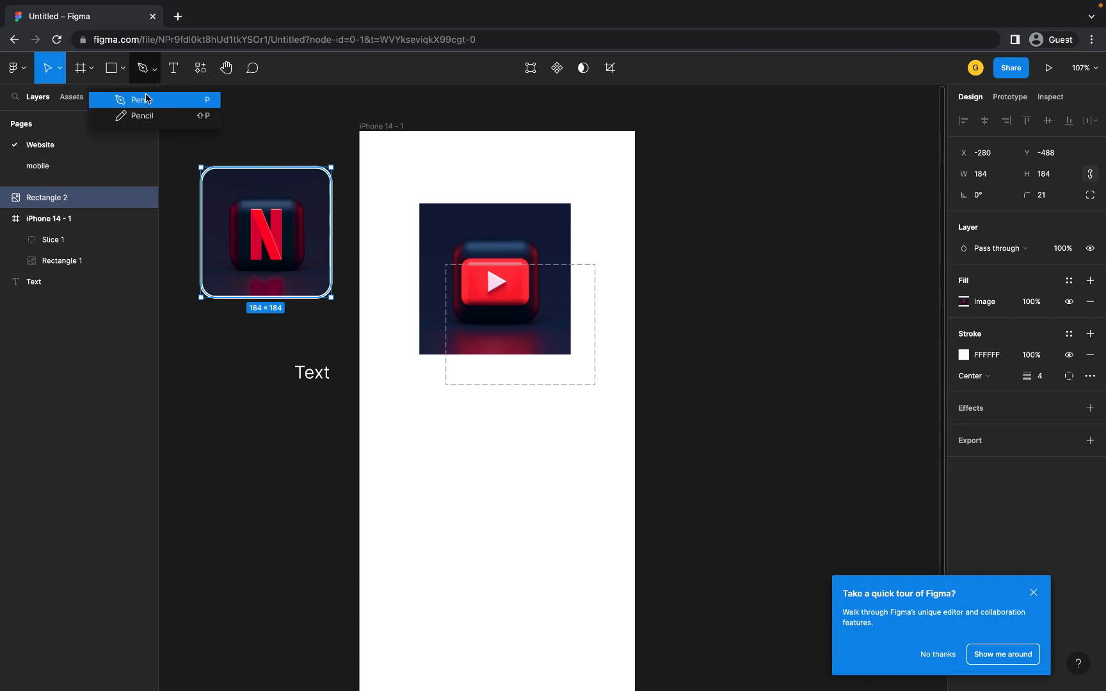
click(146, 100)
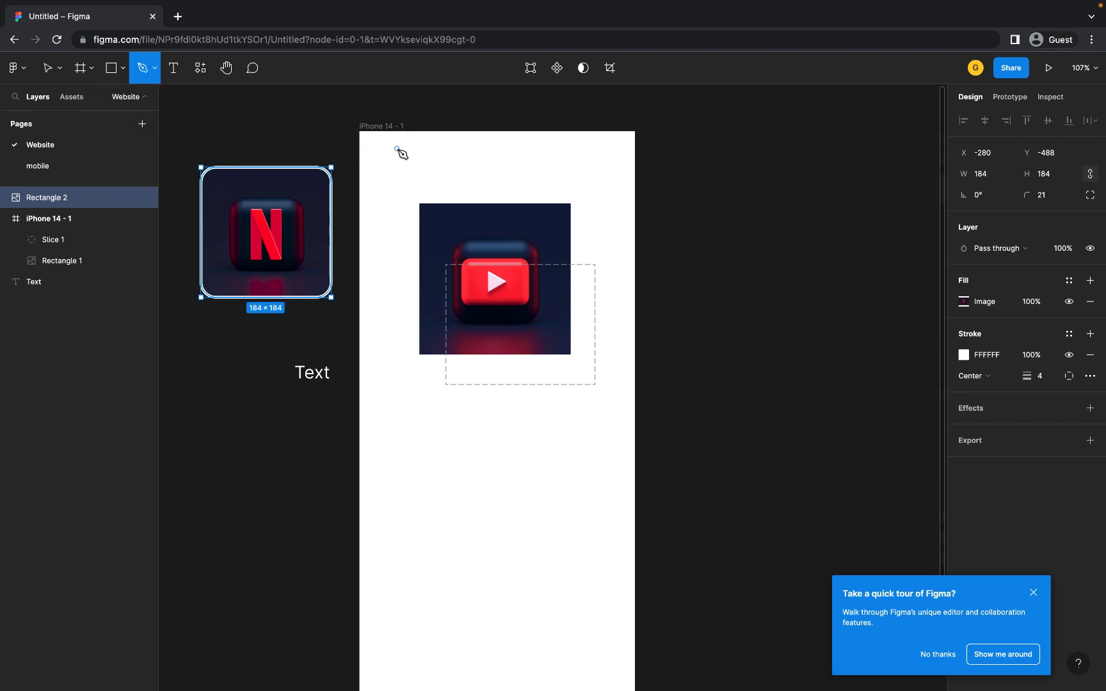
click(854, 192)
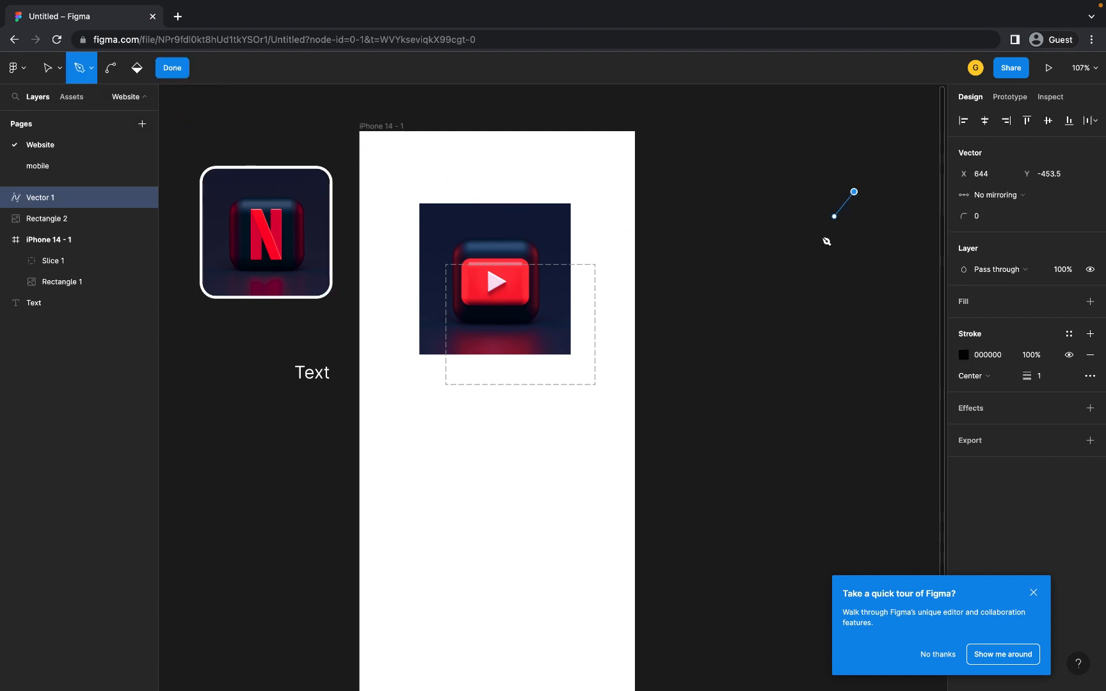
click(781, 265)
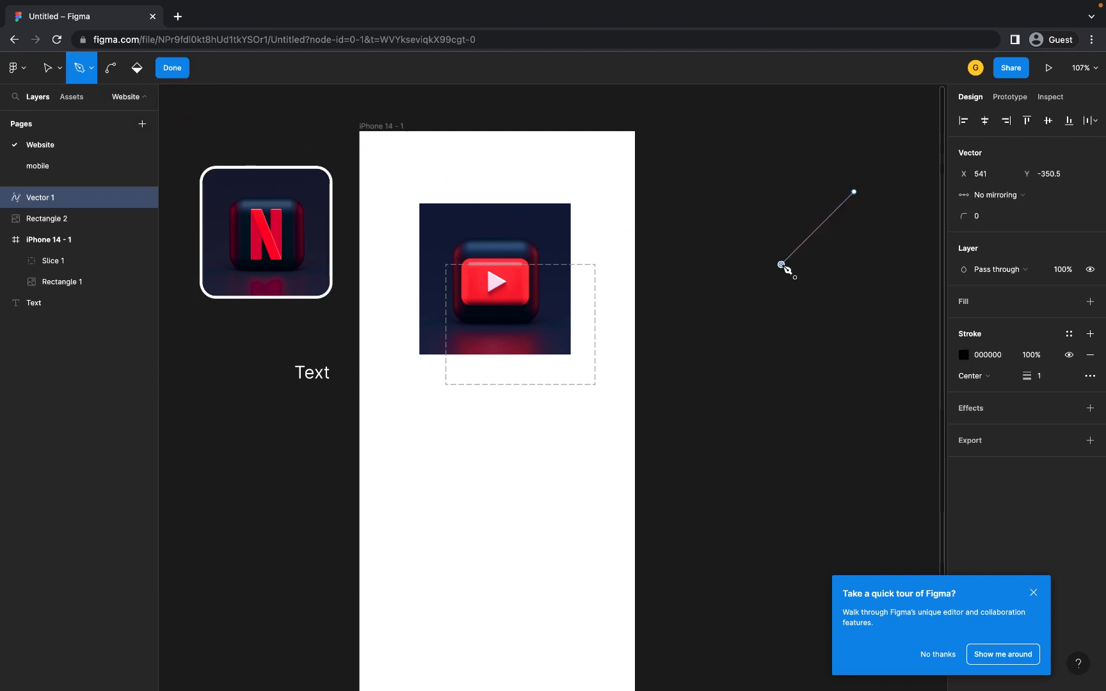
click(842, 325)
click(913, 254)
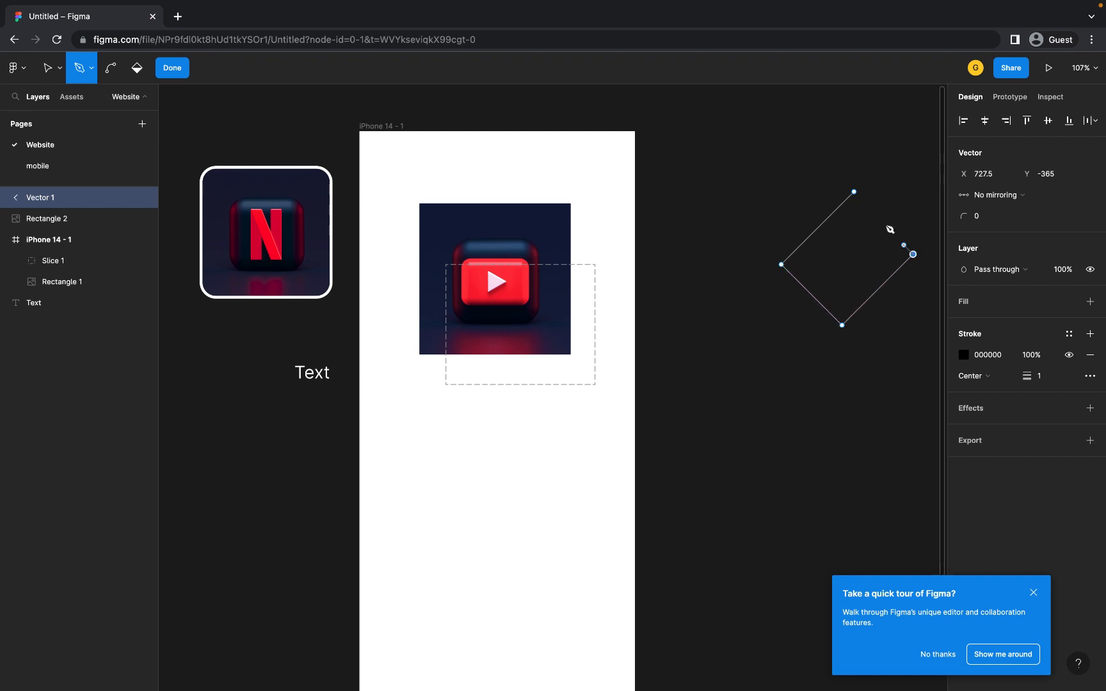
click(854, 193)
click(854, 192)
- Finish the path and stretch the diamond to 251 × 223
click(171, 69)
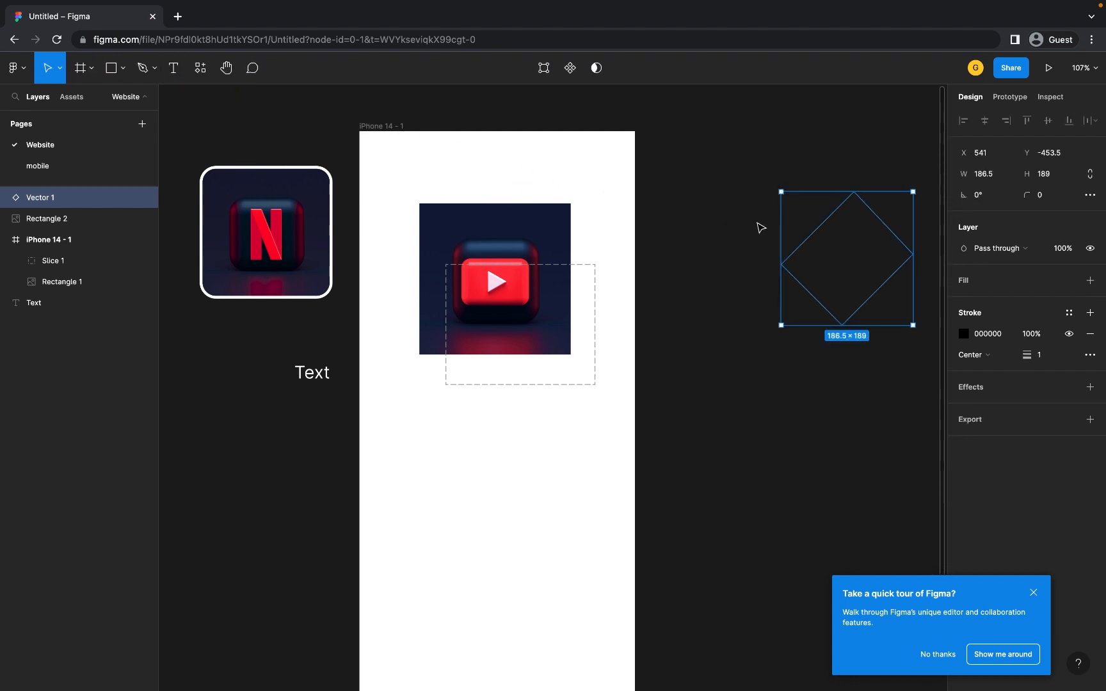
scroll(750, 228, right, 3)
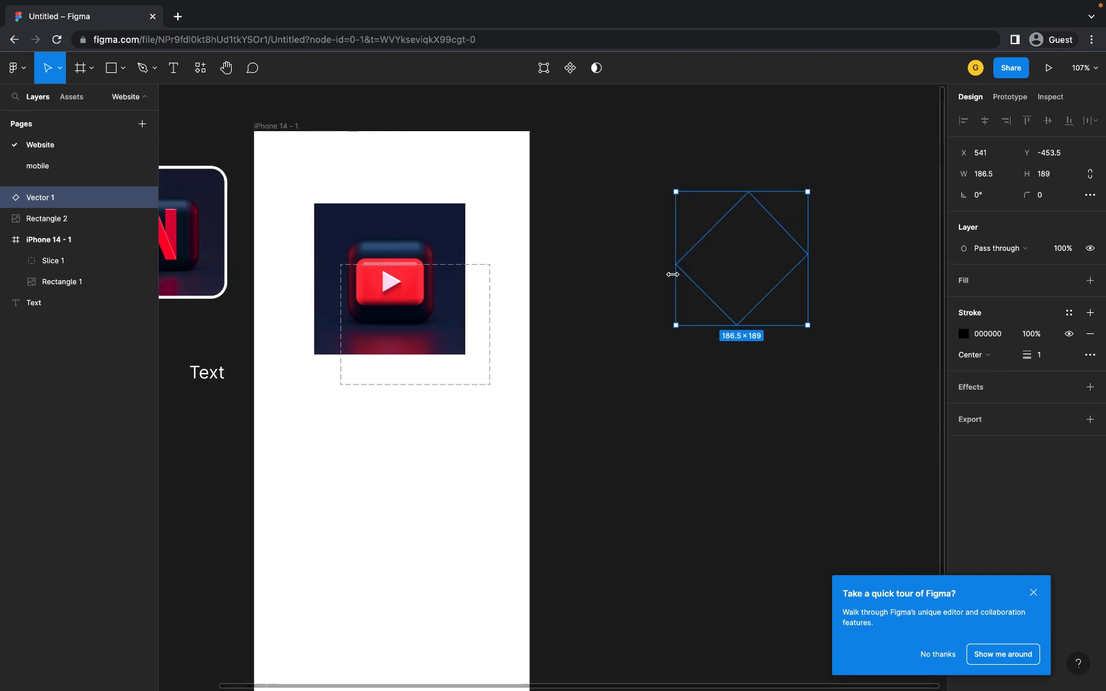
drag(660, 275, 631, 274)
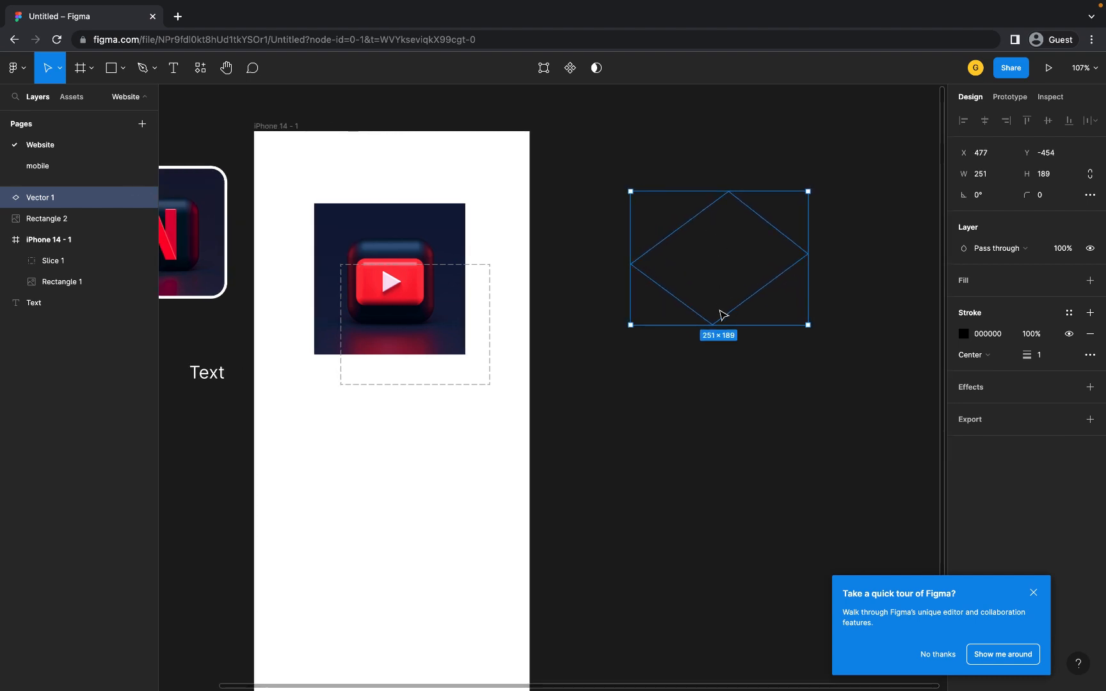
drag(720, 324, 720, 349)
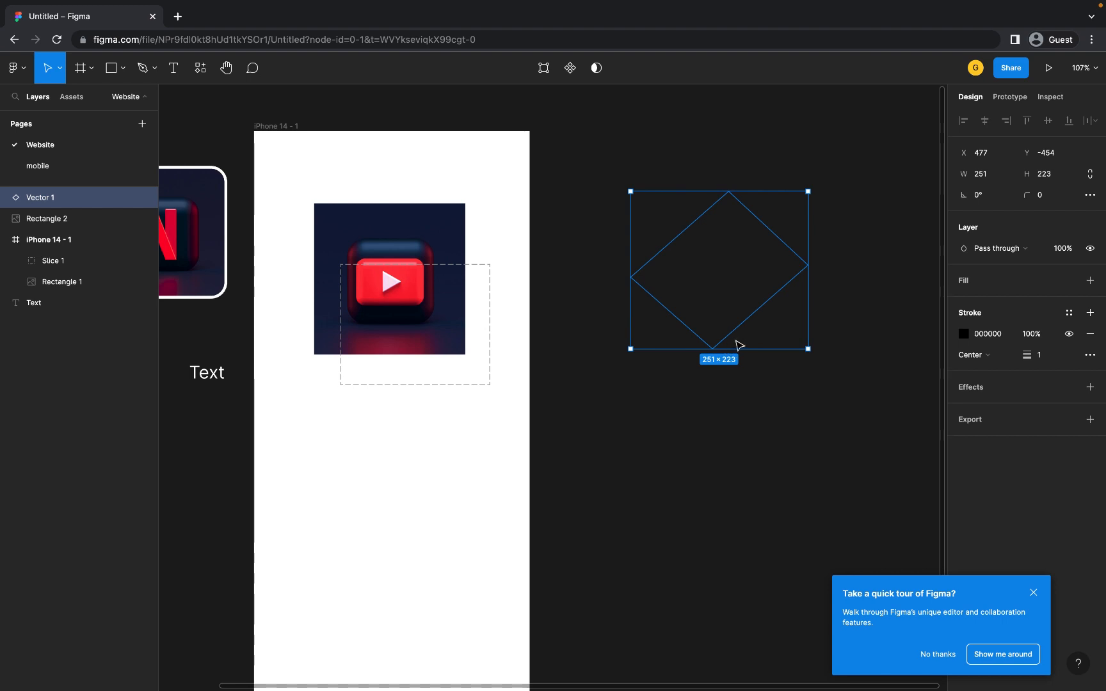
- Remove the diamond's black stroke and give it a solid red EC0000 fill
click(1091, 337)
click(1013, 286)
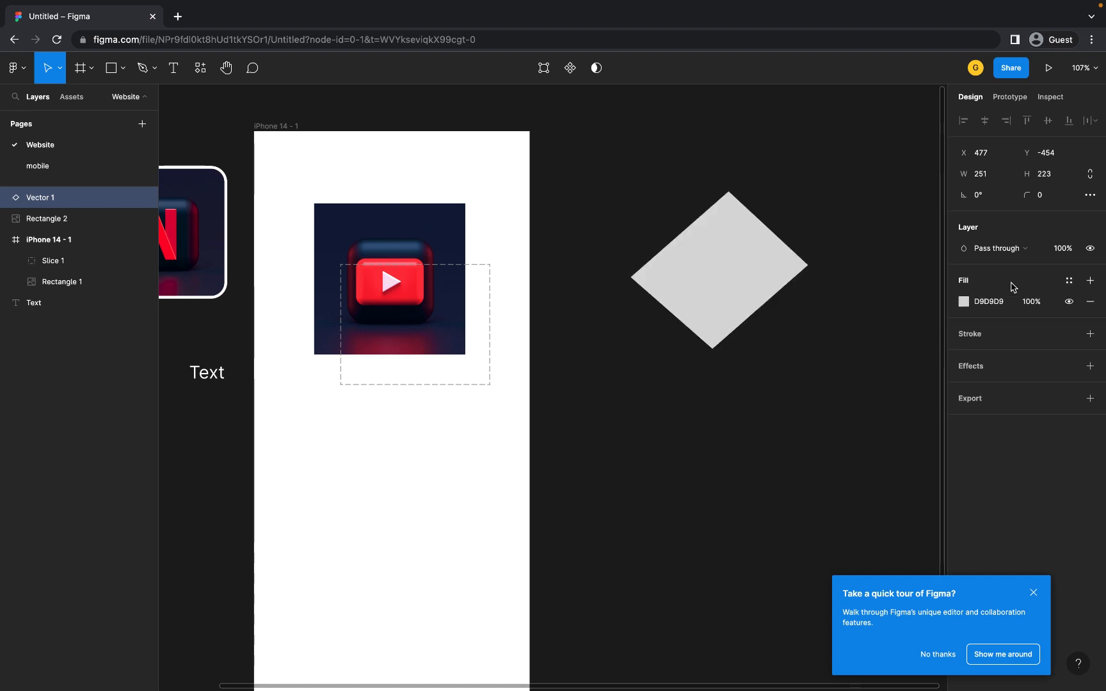
click(964, 301)
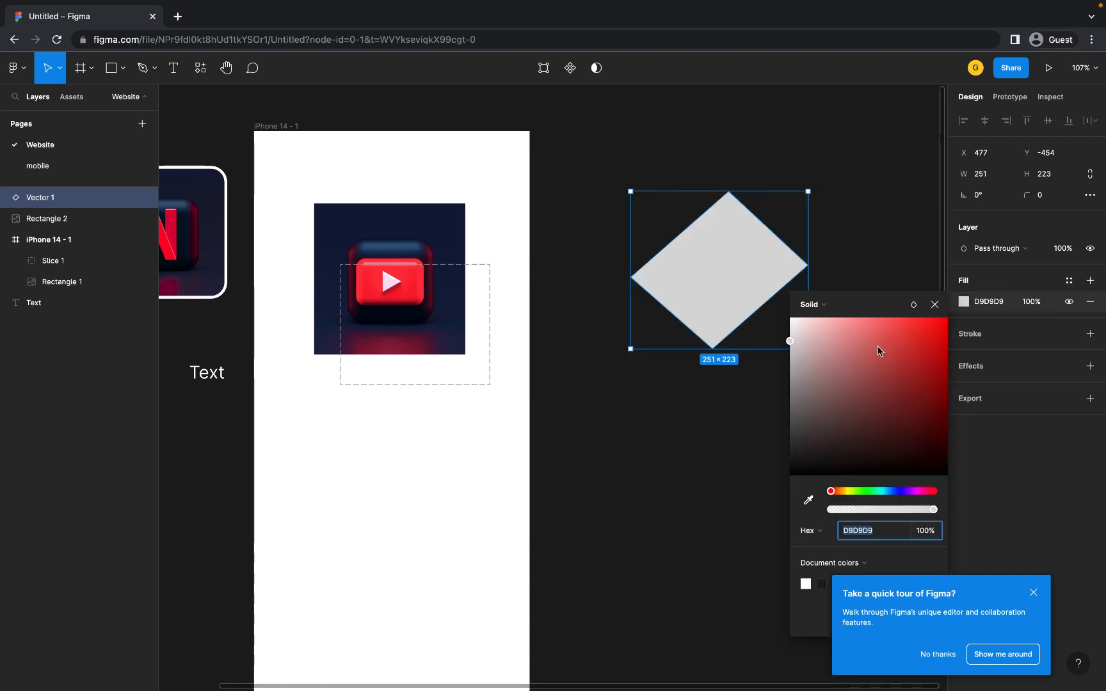
drag(806, 359, 958, 338)
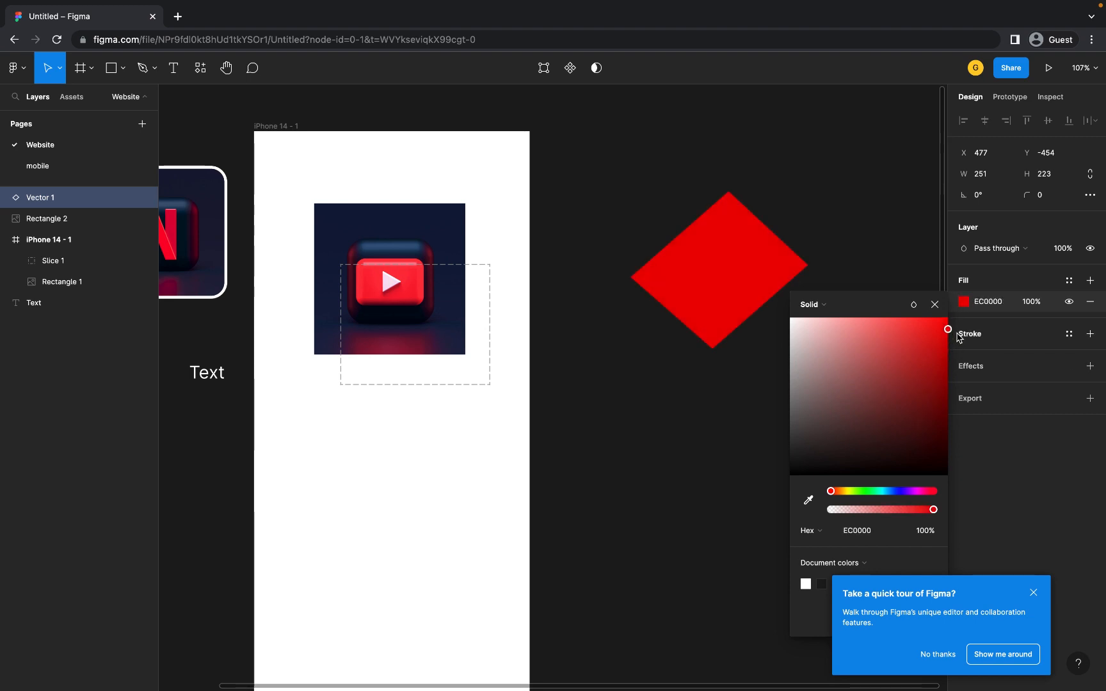
click(146, 69)
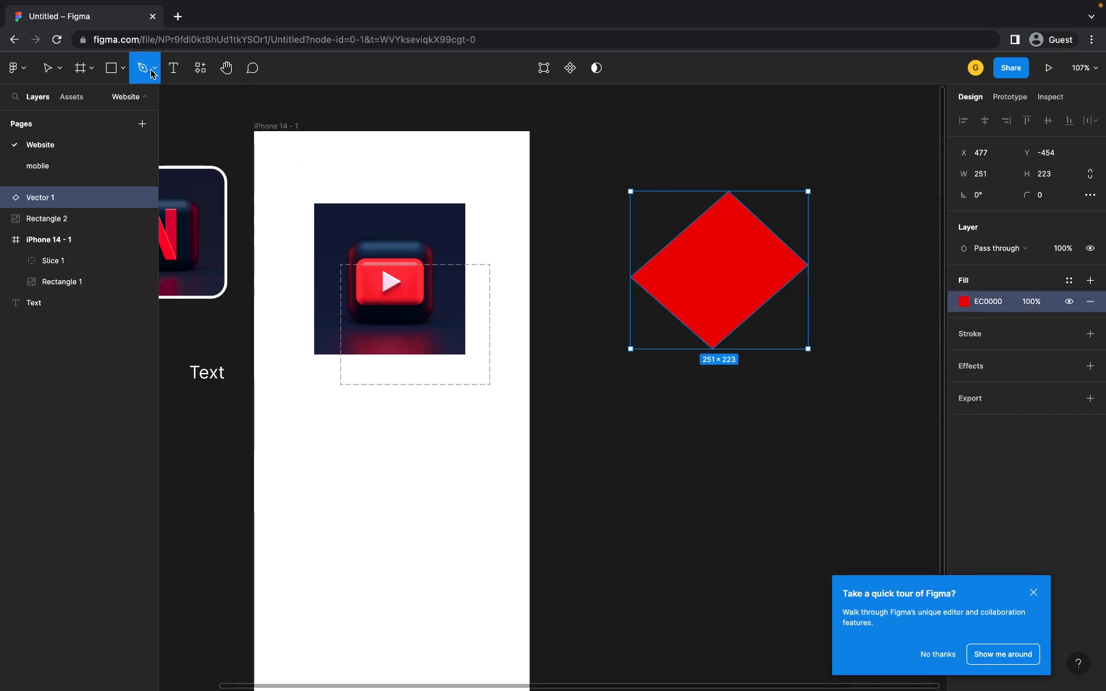
- Draw a freehand Pencil stroke above the diamond, then undo it
click(152, 72)
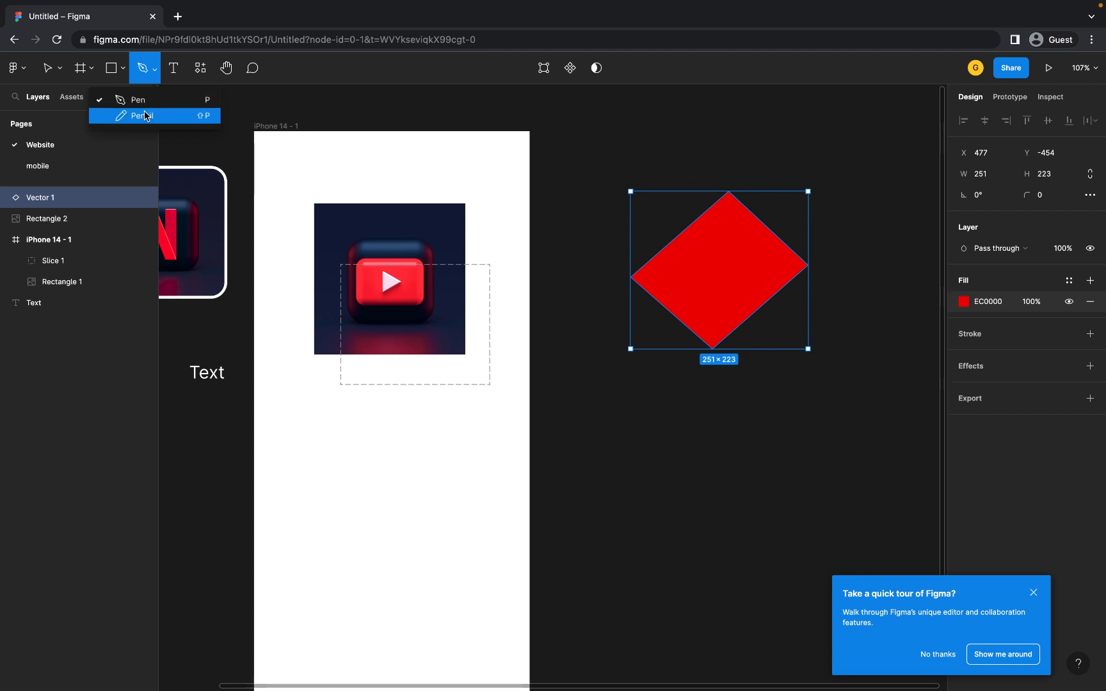
click(144, 115)
mouse_move(663, 124)
mouse_down()
mouse_move(607, 130)
mouse_move(585, 190)
mouse_move(649, 219)
mouse_move(608, 326)
mouse_move(767, 371)
mouse_move(761, 266)
mouse_move(653, 119)
mouse_up()
key(ctrl+z)
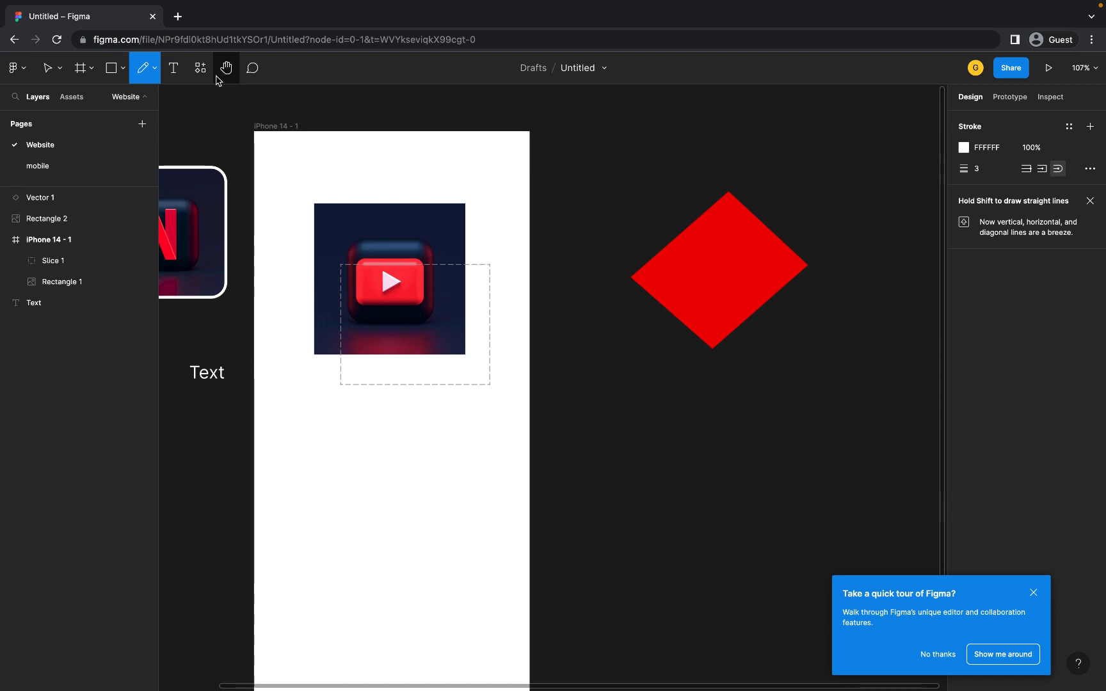
click(179, 73)
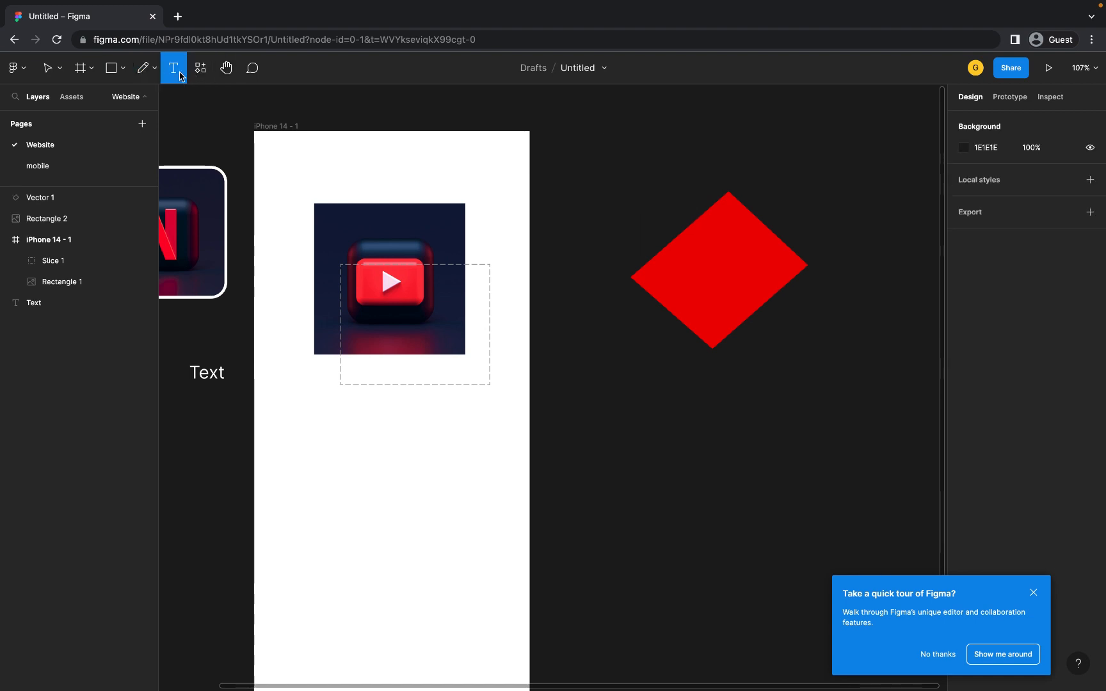
- Add a text label reading 'text' above the diamond
click(621, 119)
text(text)
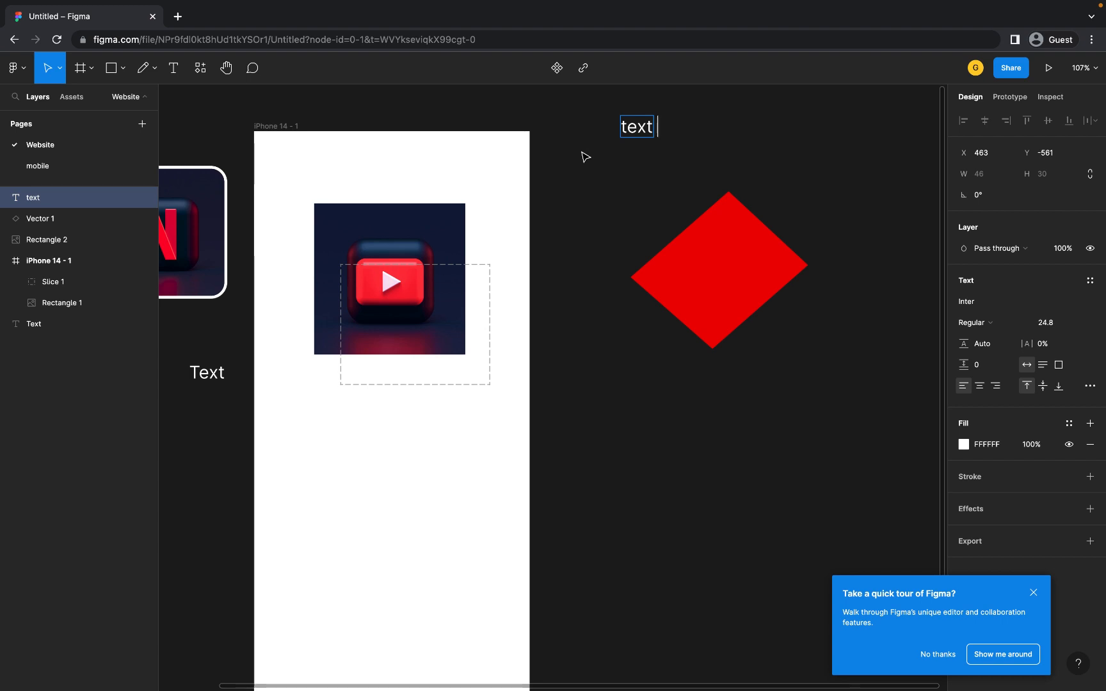
key(Escape)
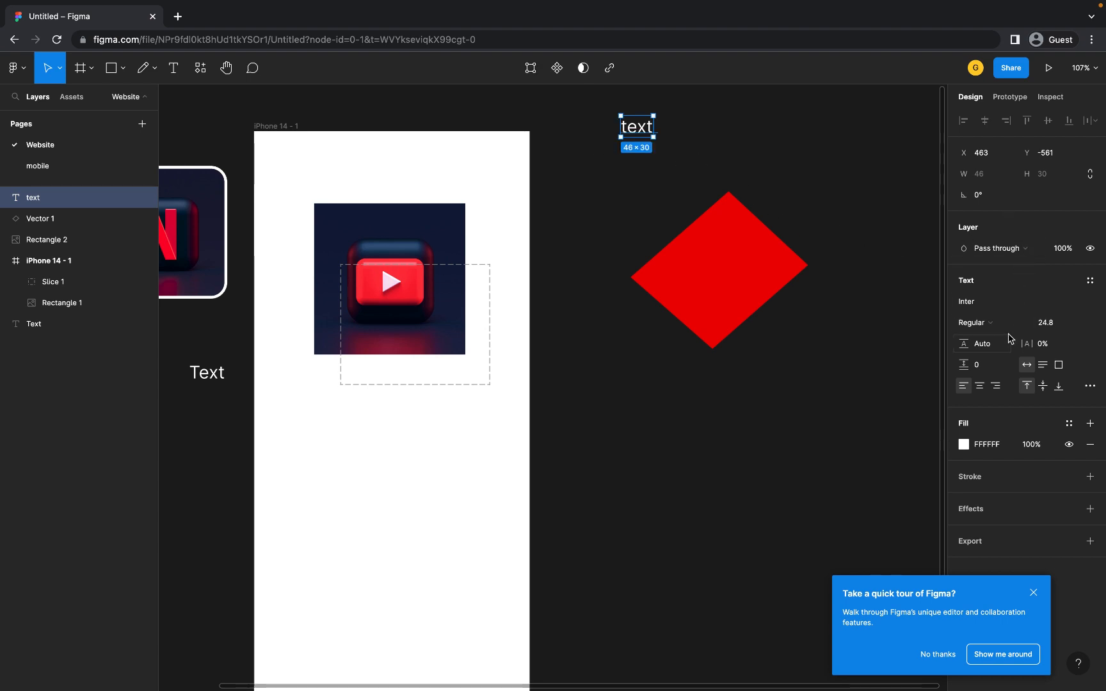
- Set the label's font to Inika Regular at size 26.8
click(997, 310)
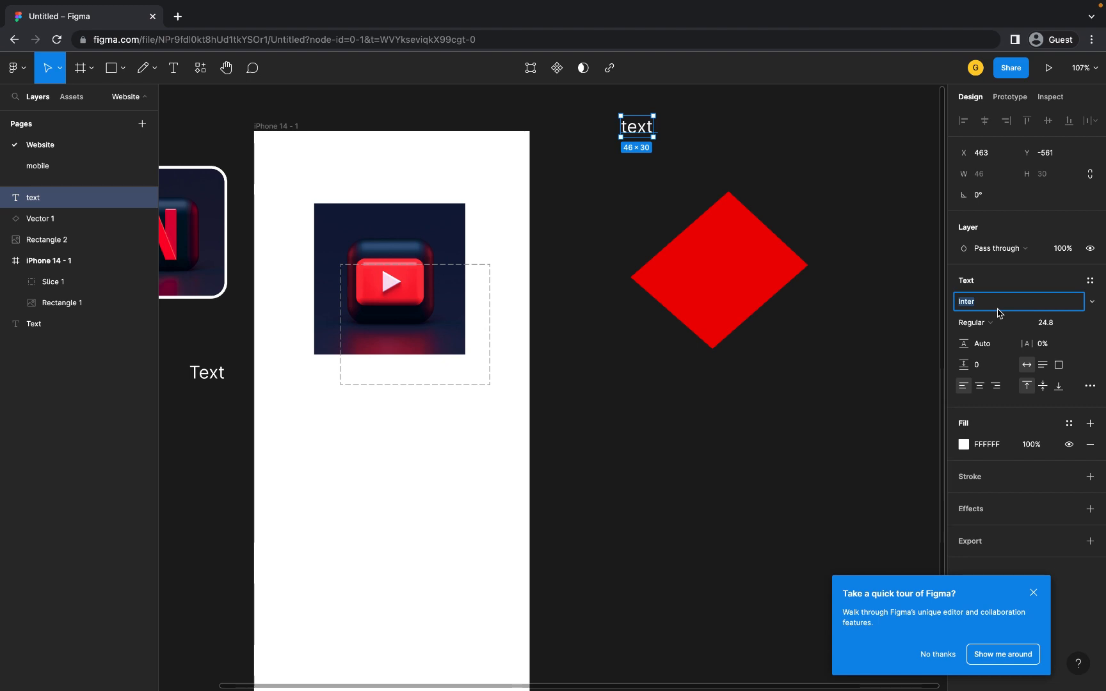
key(Up)
key(Up)
key(Up)
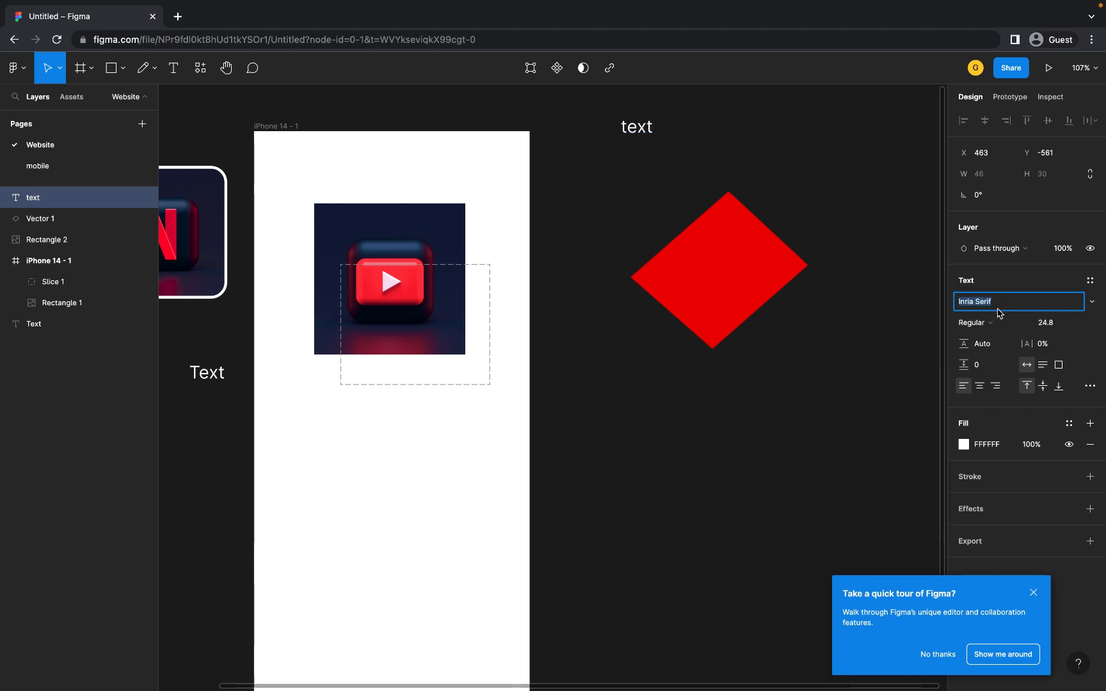
key(Up)
key(Up)
click(1004, 325)
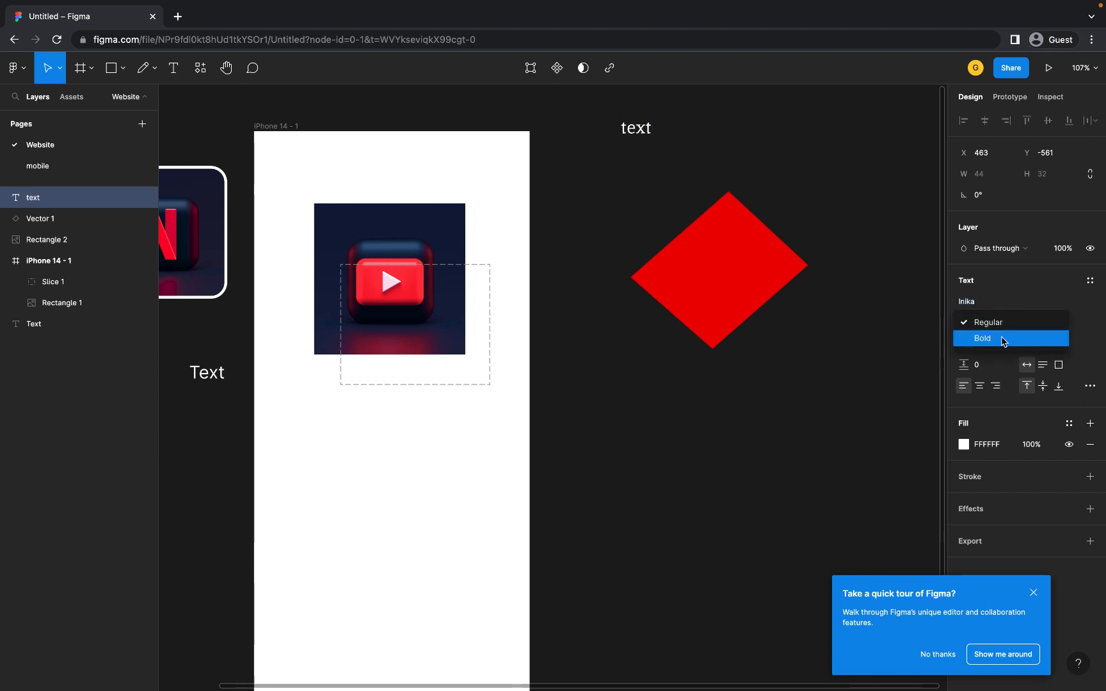
click(1035, 292)
click(1058, 327)
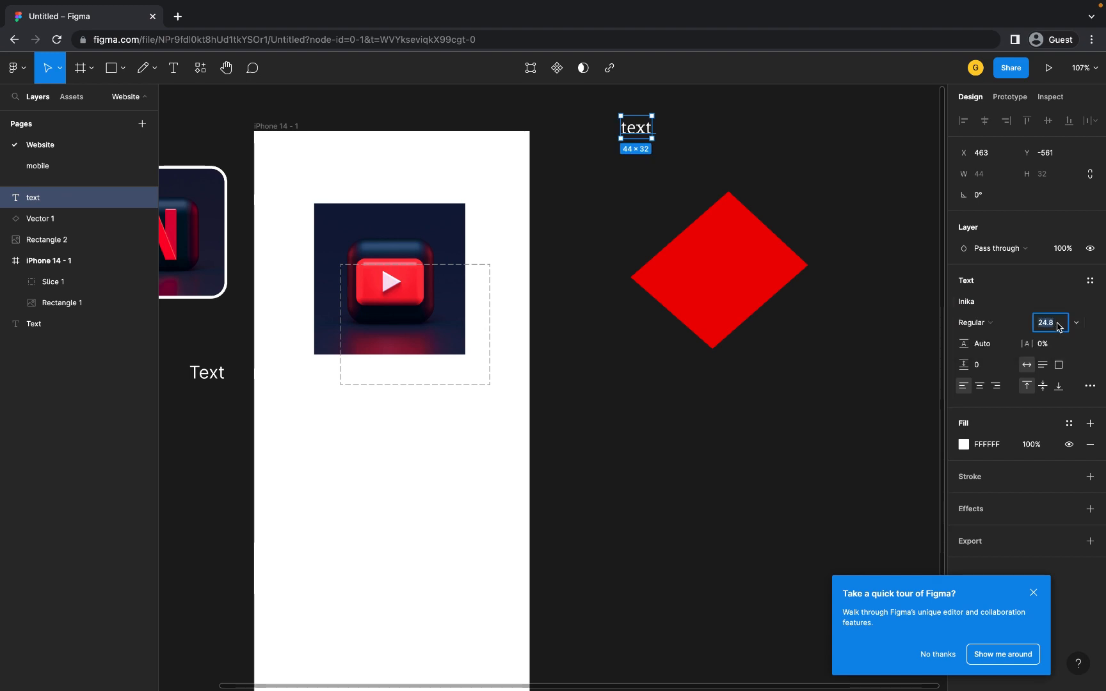
click(1012, 330)
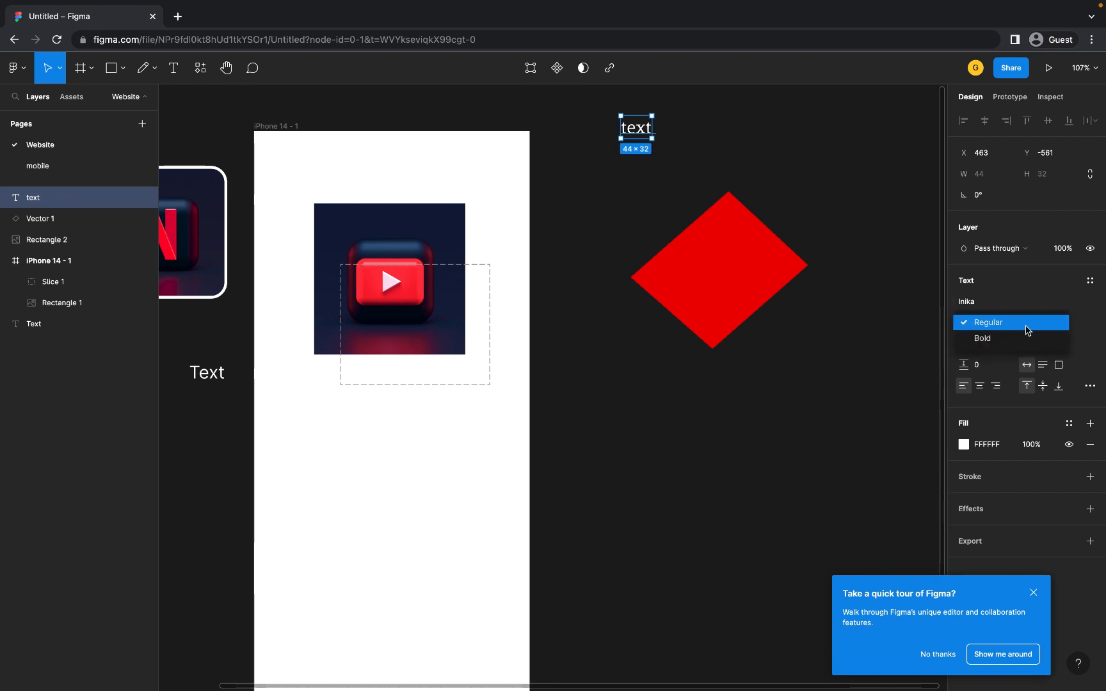
click(1092, 301)
key(Up)
key(Up)
click(666, 154)
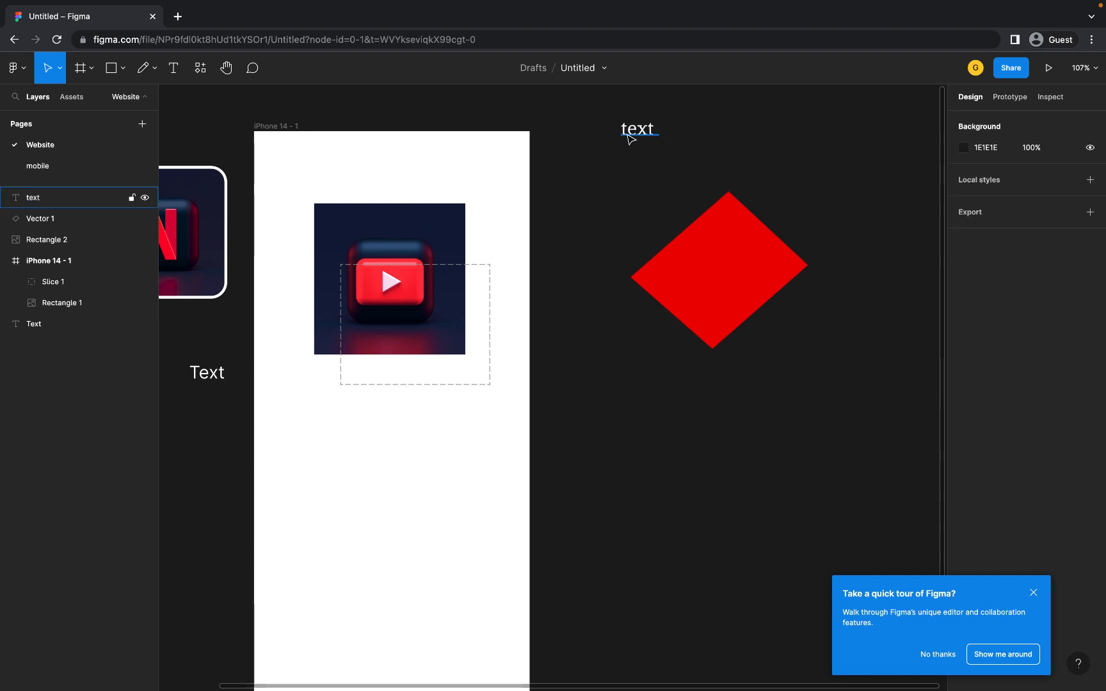
click(627, 135)
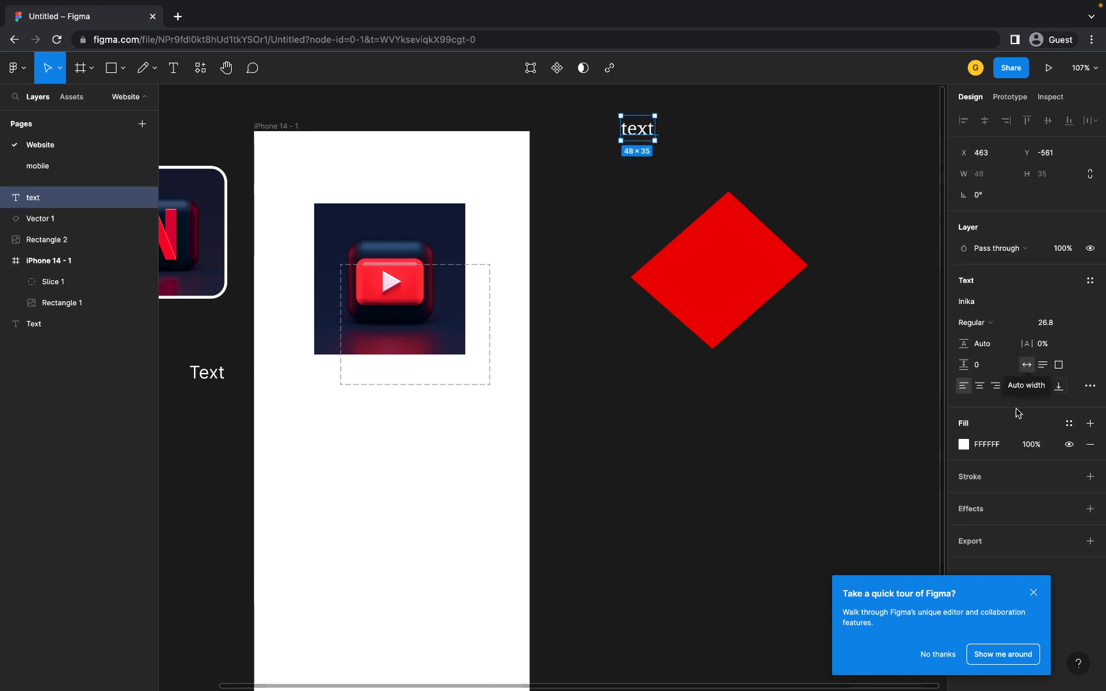
- Change the label's fill colour to red FF0000
click(964, 445)
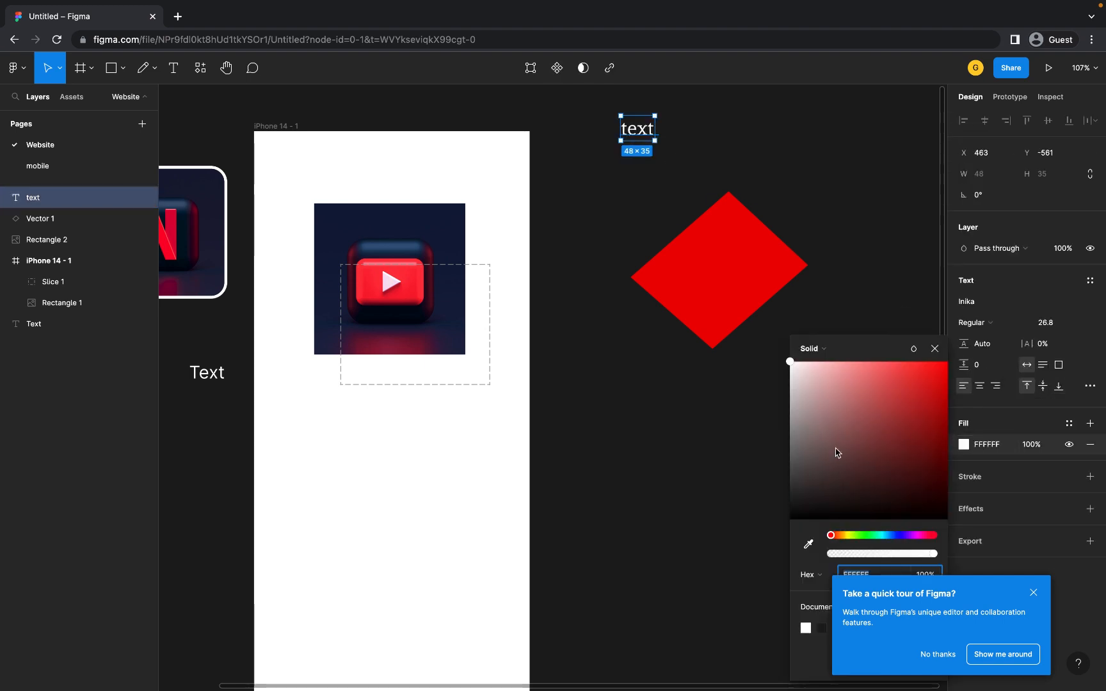
drag(837, 452, 984, 324)
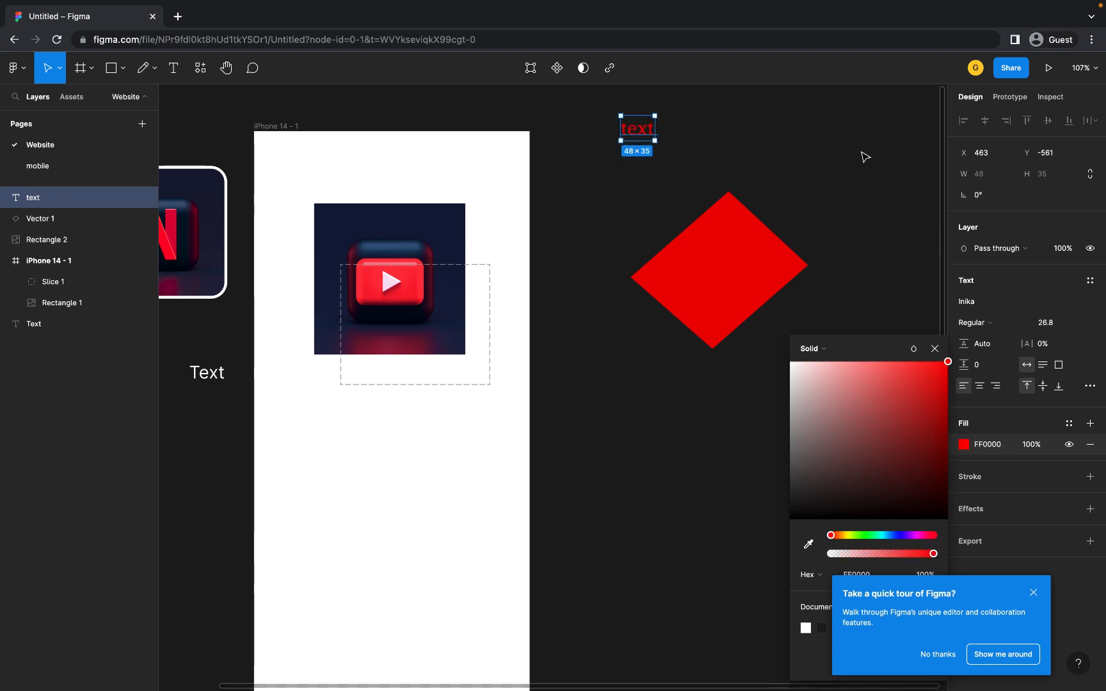
click(694, 146)
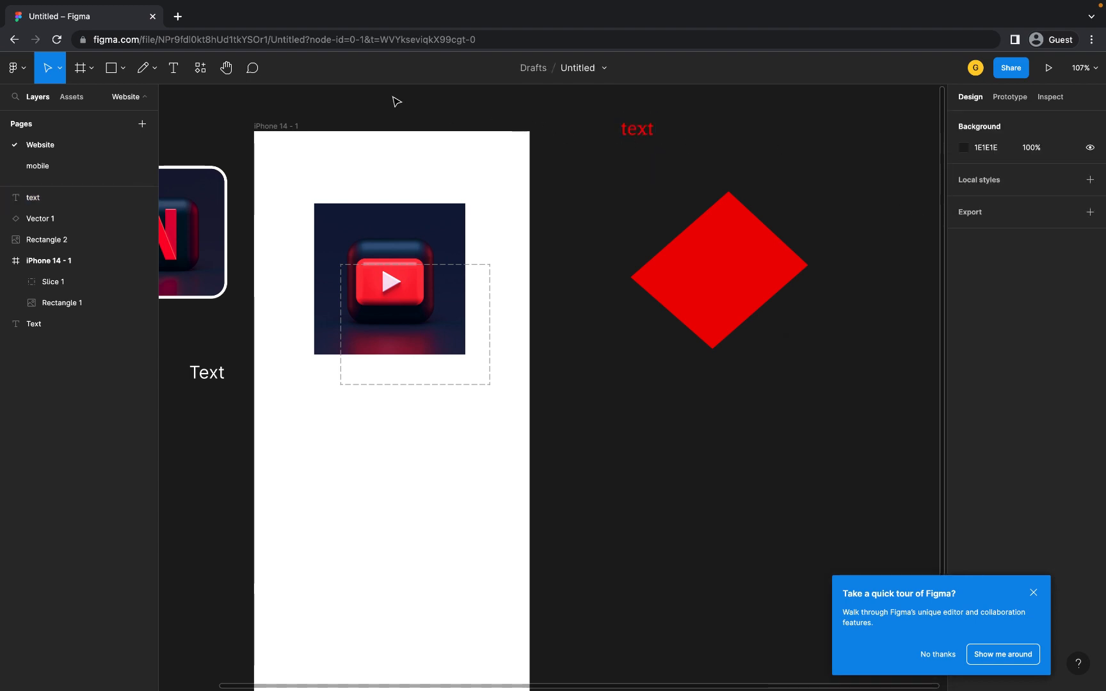
- Pan the canvas with the Hand tool until the Netflix icon, YouTube image and iPhone frame show fully
click(227, 71)
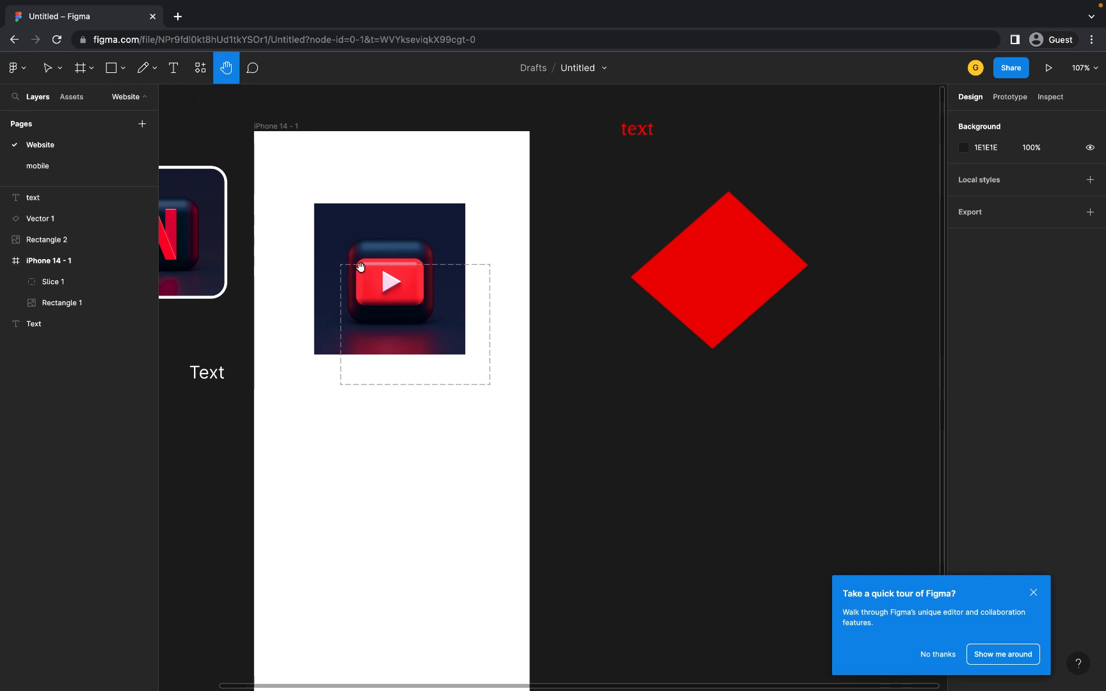
drag(361, 288, 534, 306)
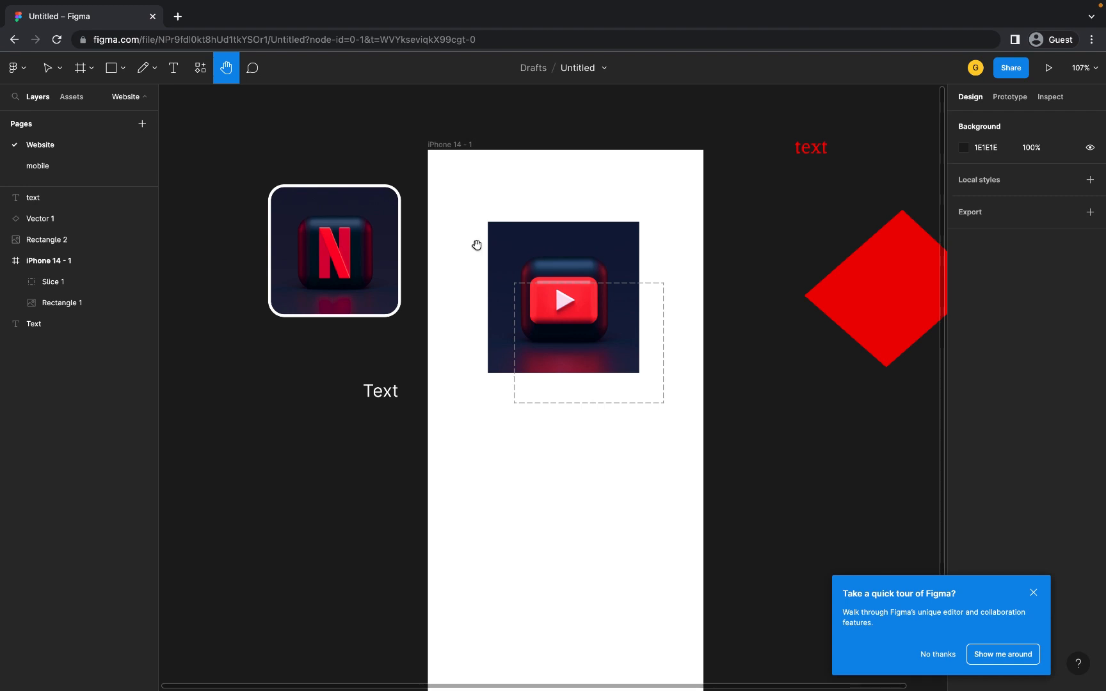
drag(489, 180, 414, 252)
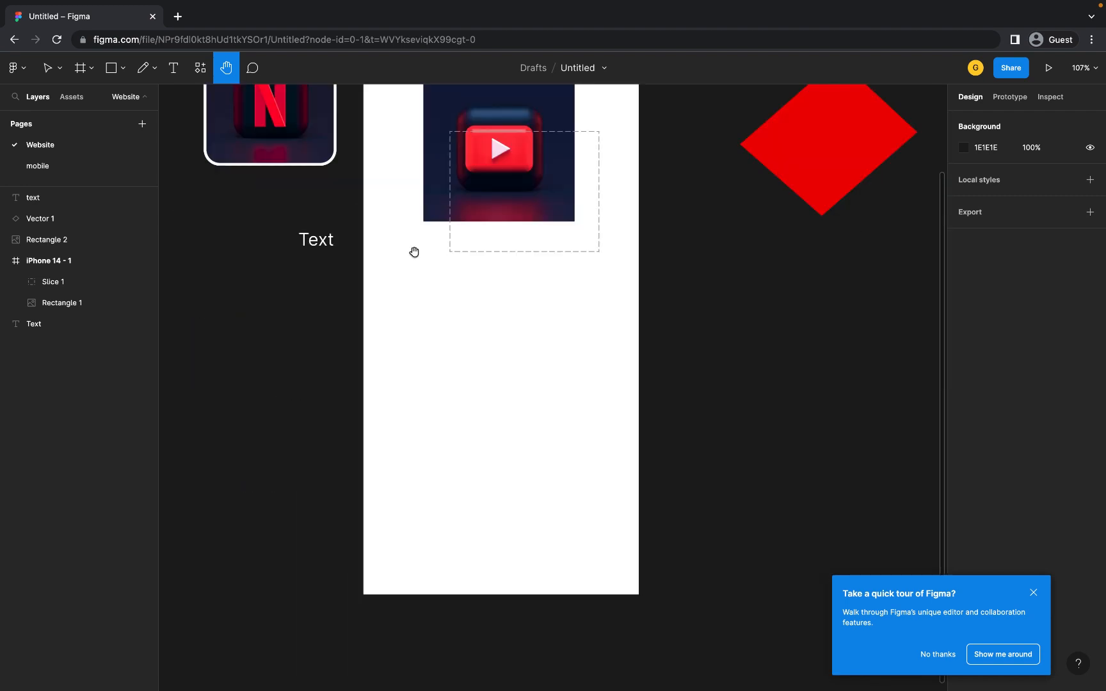
scroll(414, 252, up, 4)
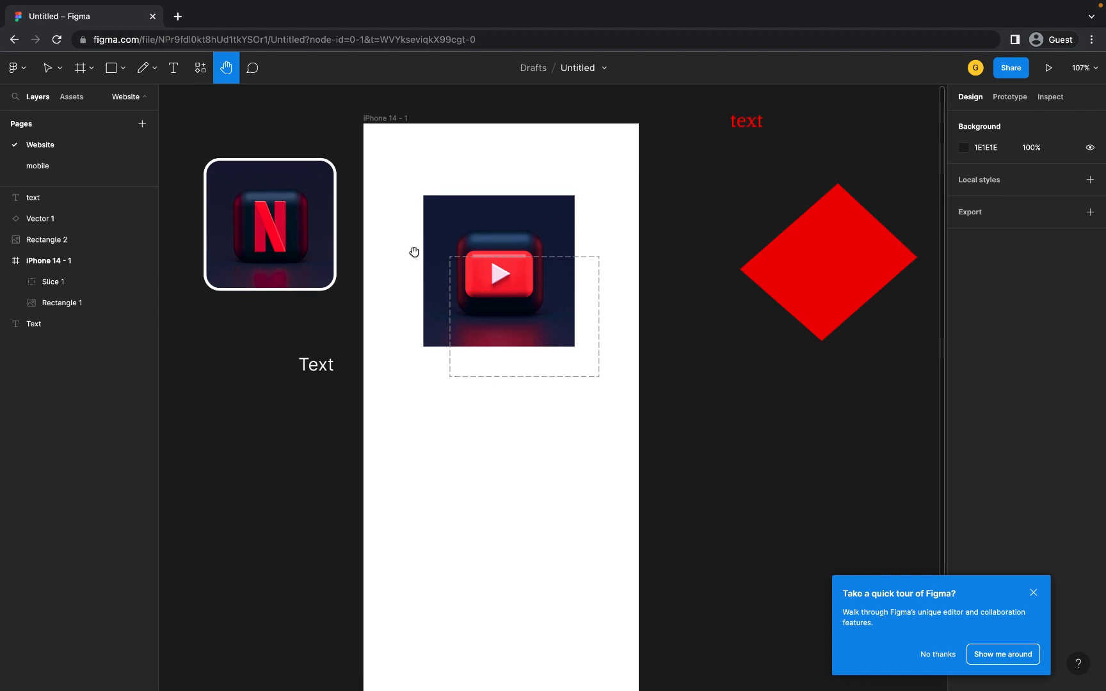
scroll(414, 252, down, 4)
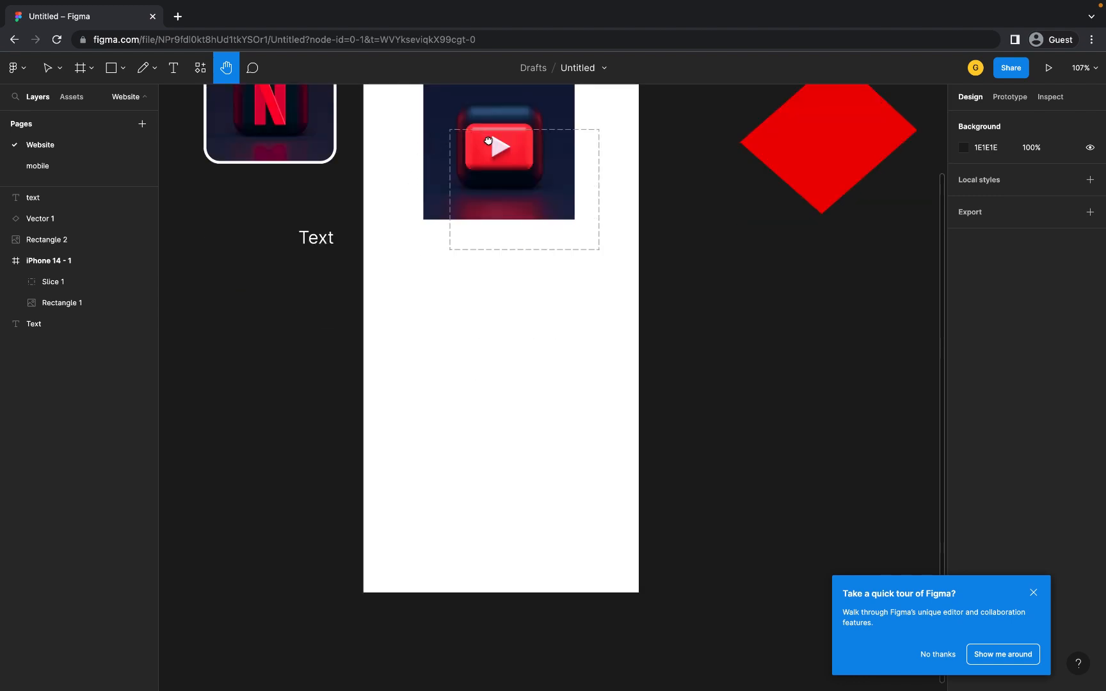
drag(487, 139, 490, 260)
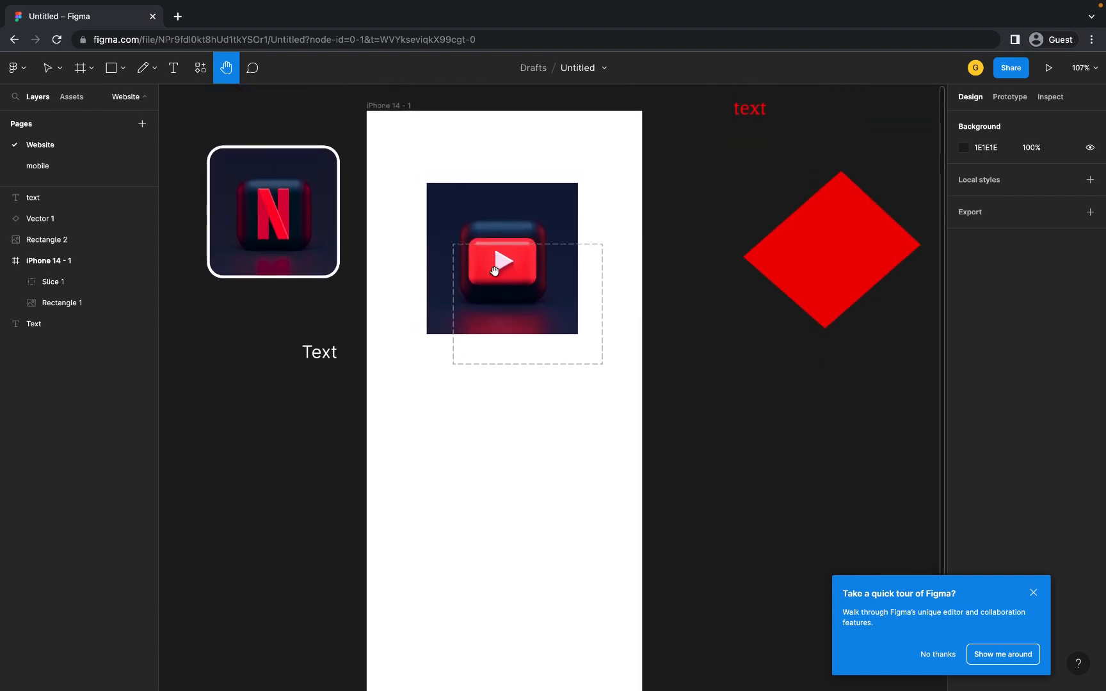
- Post a comment reading 'hey' on the Text label
click(254, 69)
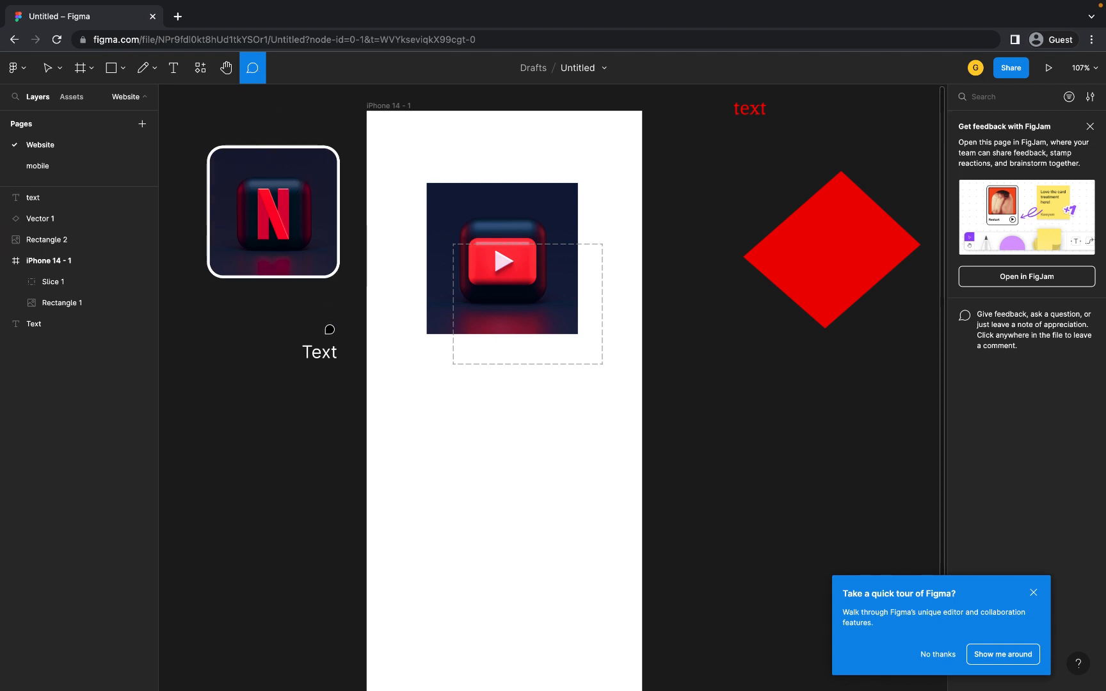
click(324, 350)
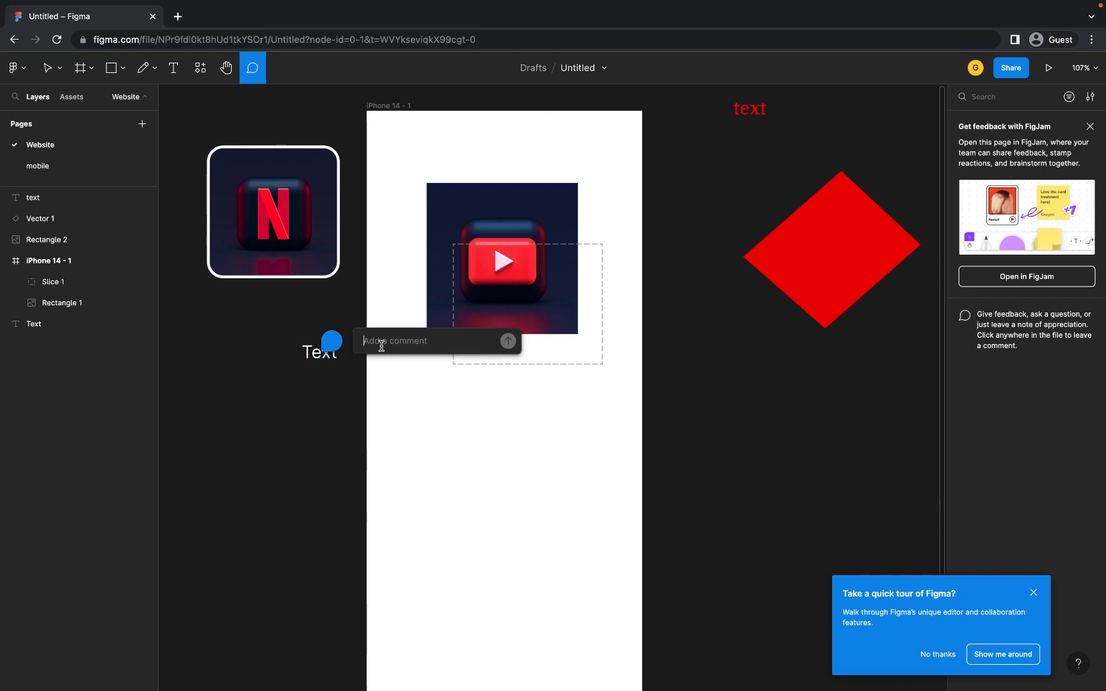
text(jkshaks)
key(BackSpace)
key(BackSpace)
key(BackSpace)
key(BackSpace)
key(BackSpace)
key(BackSpace)
key(BackSpace)
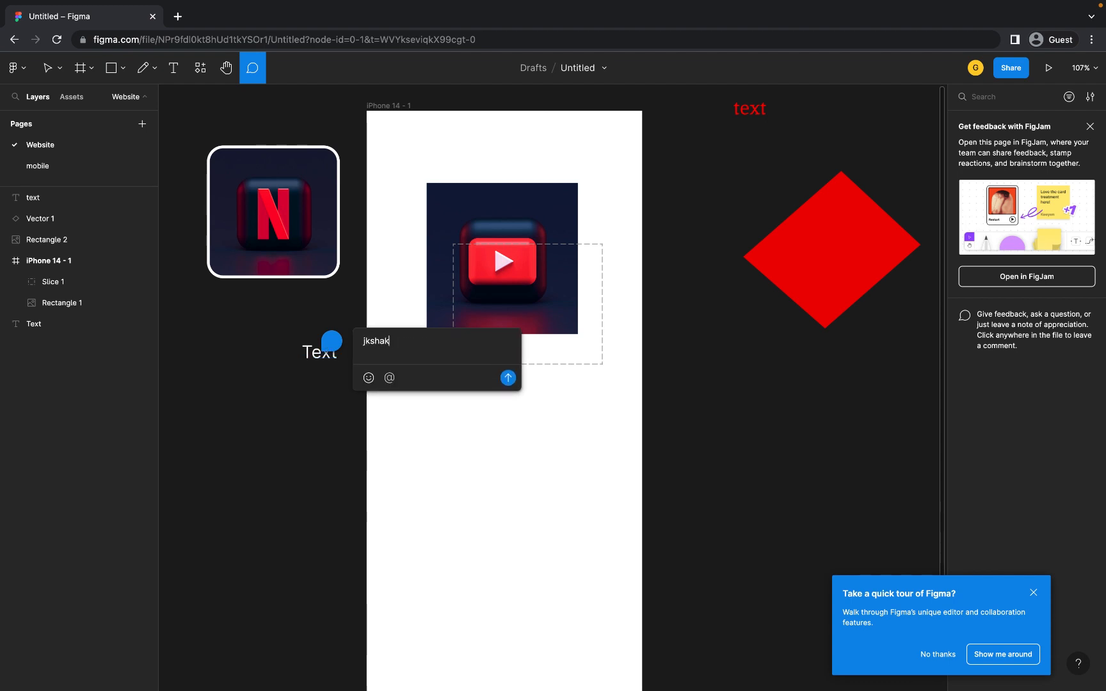
text(het)
key(BackSpace)
text(y)
click(508, 378)
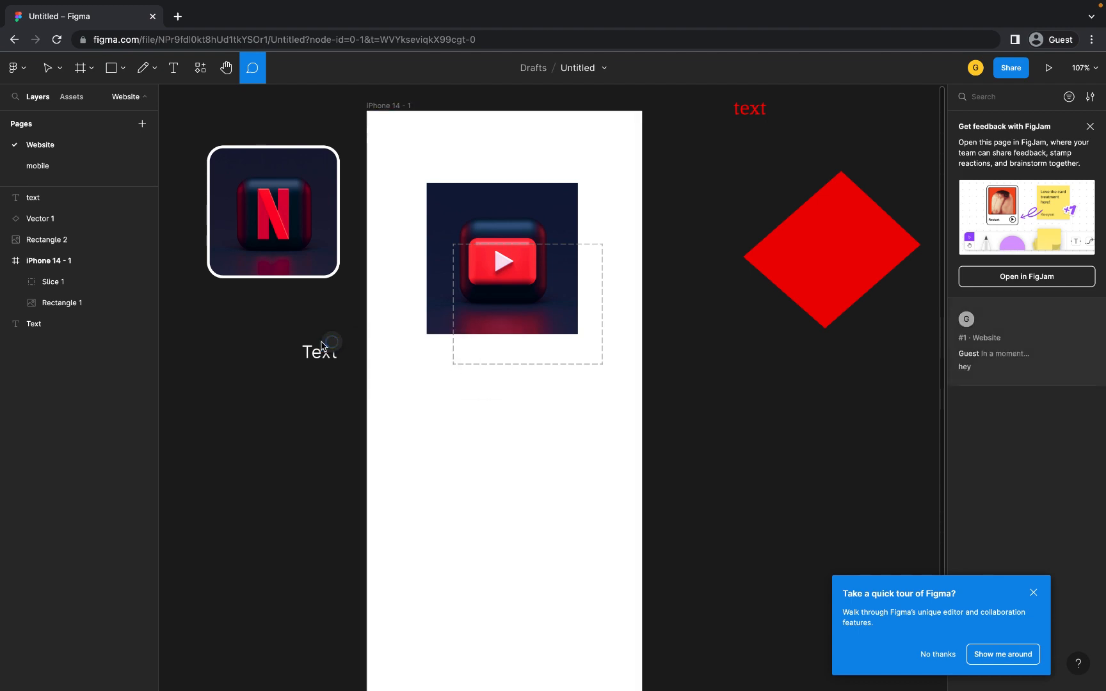
- Post a second 'hey' comment on the Netflix icon
mouse_move(333, 350)
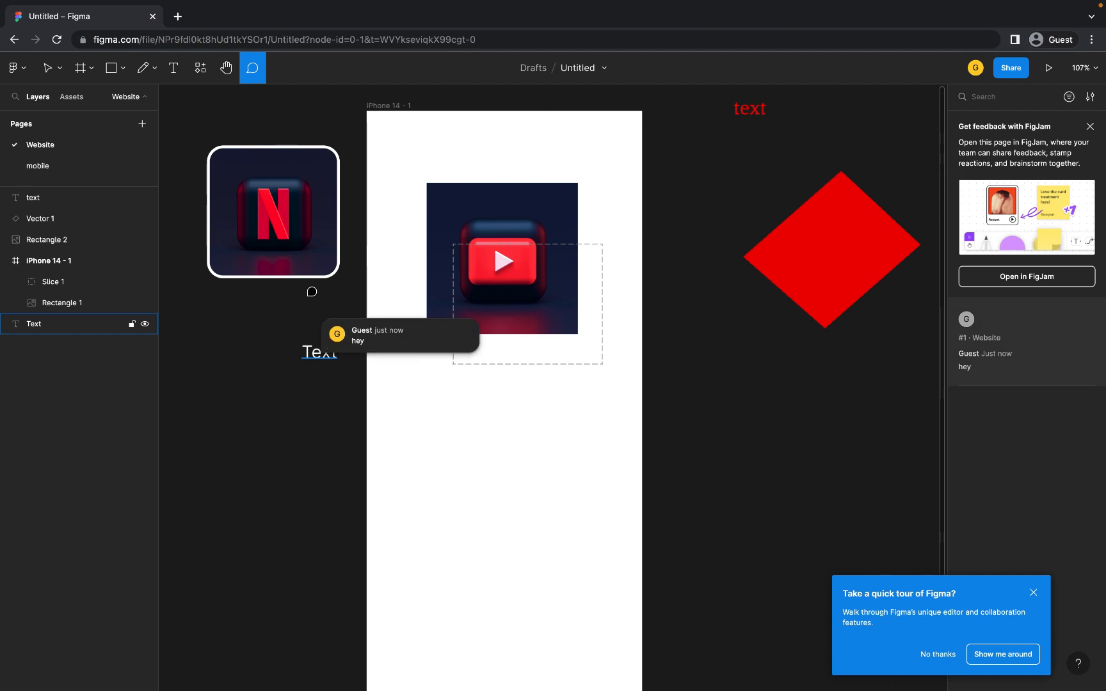
click(286, 193)
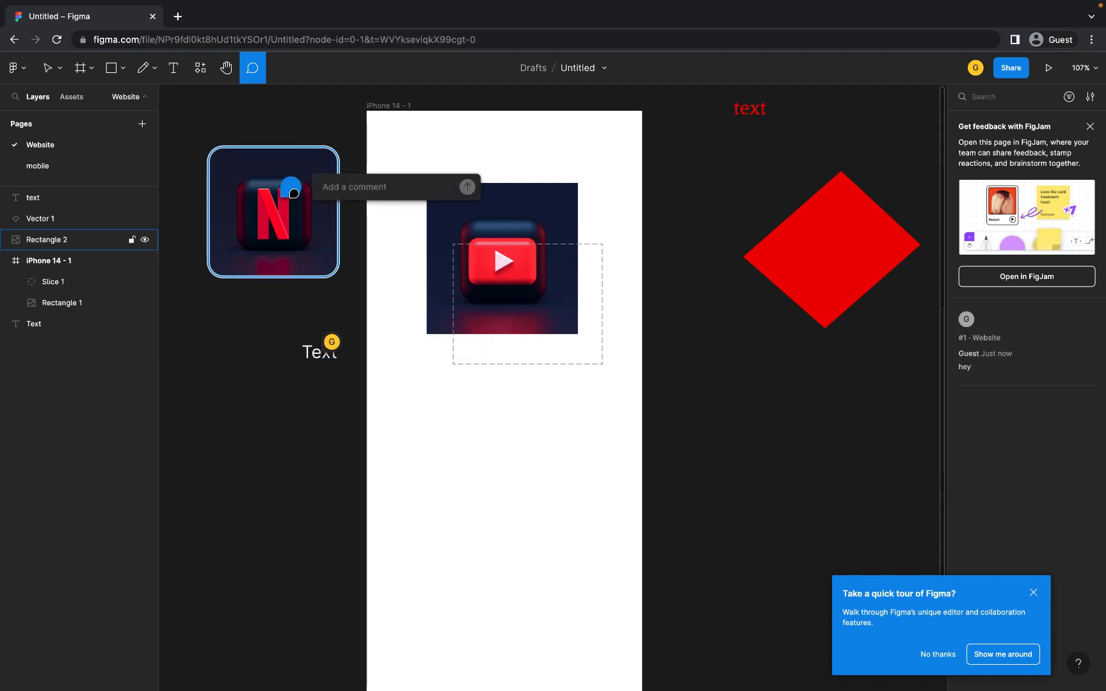
text(hey)
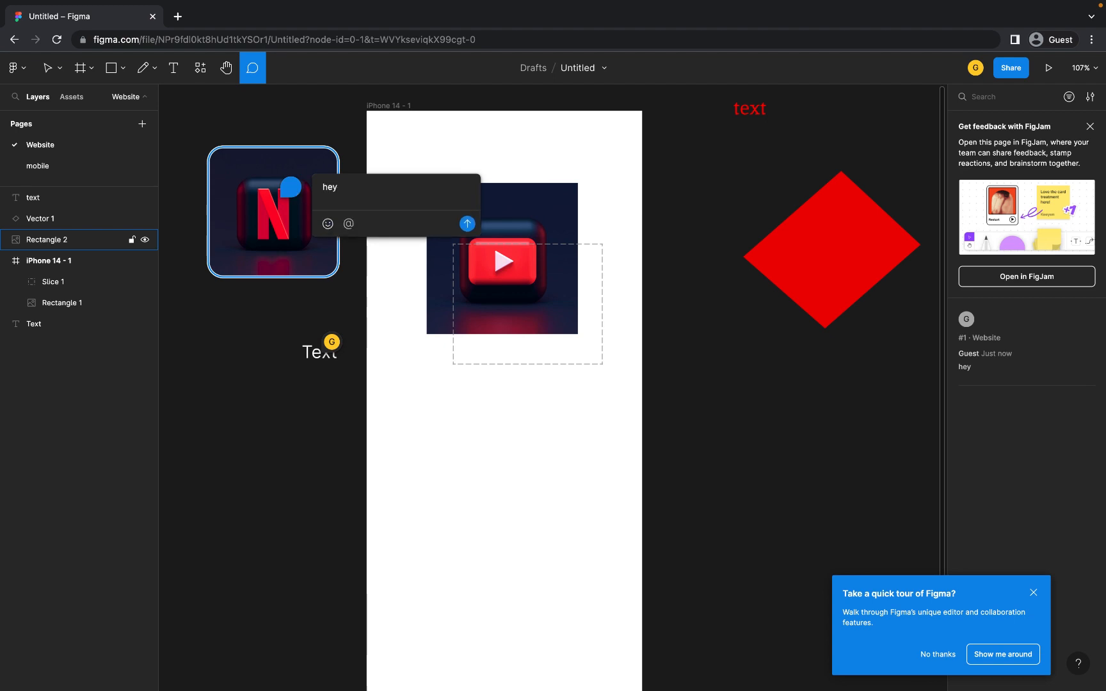
click(467, 224)
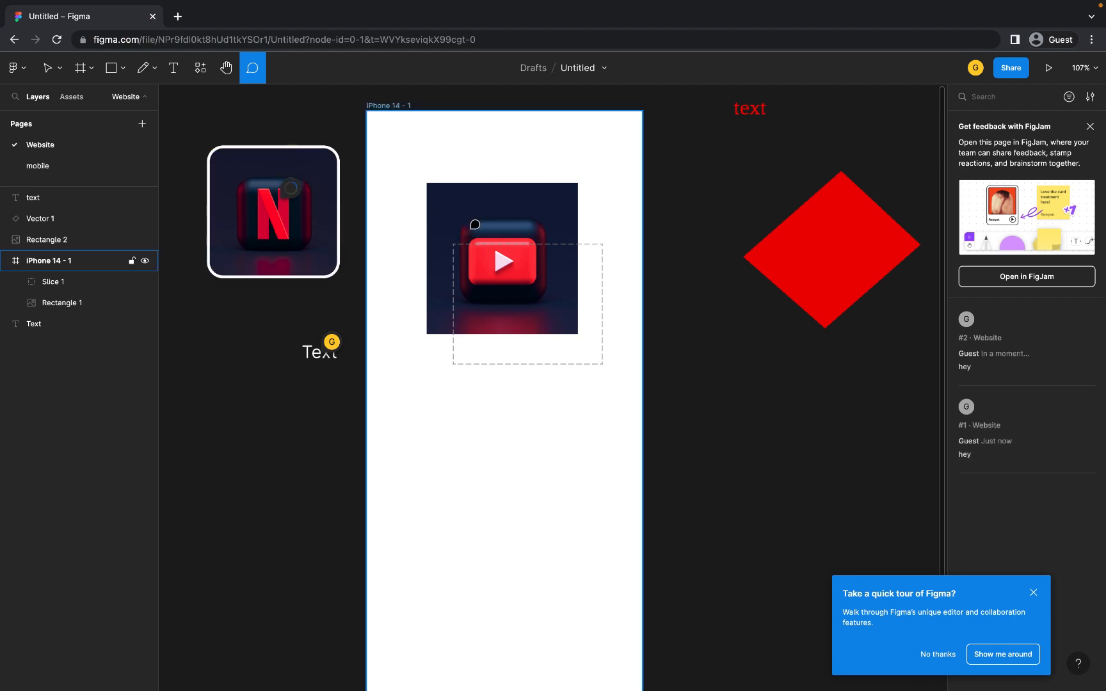
mouse_move(298, 192)
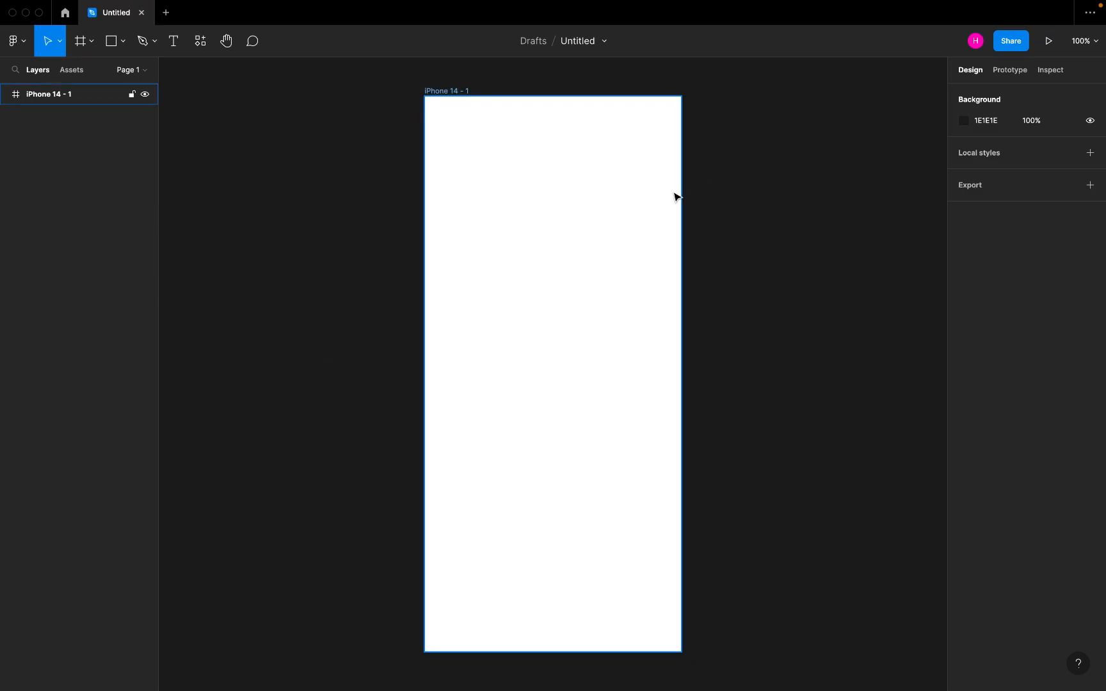
- Copy the share link, set the invite permission to can edit, and close the Share dialog
click(1009, 49)
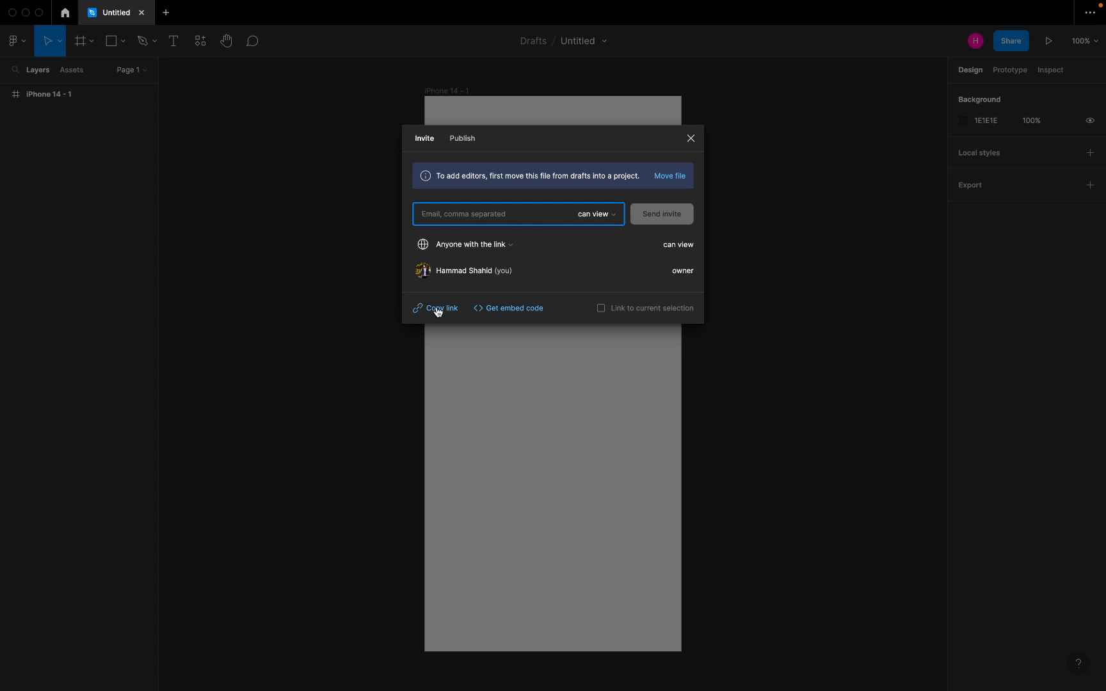
click(438, 309)
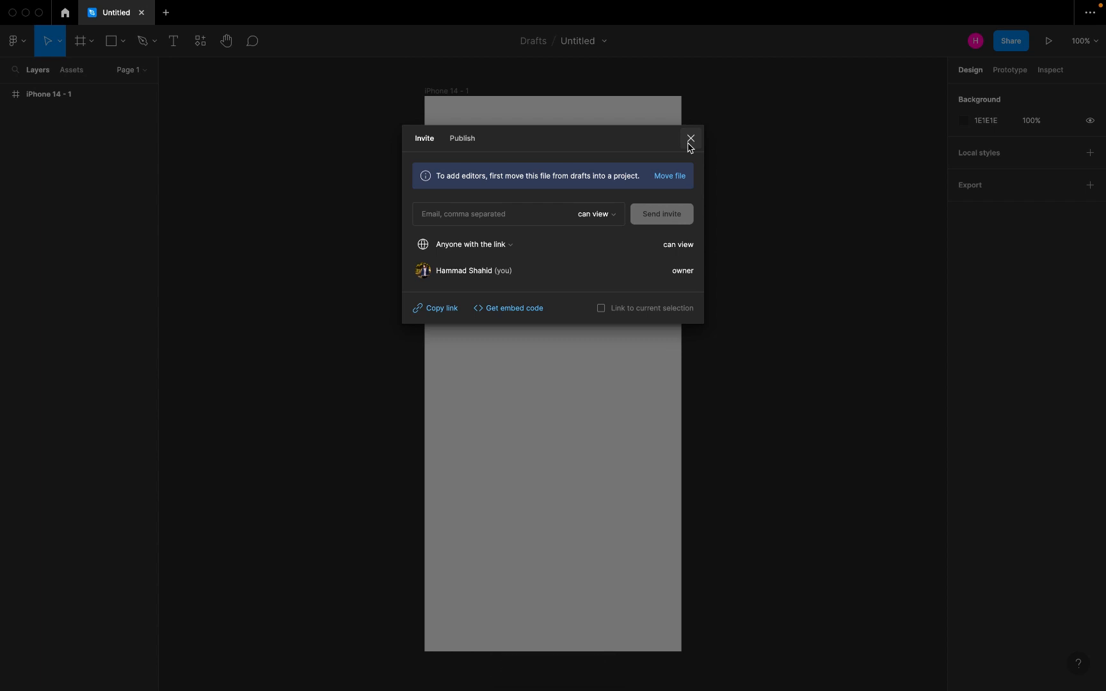
click(490, 220)
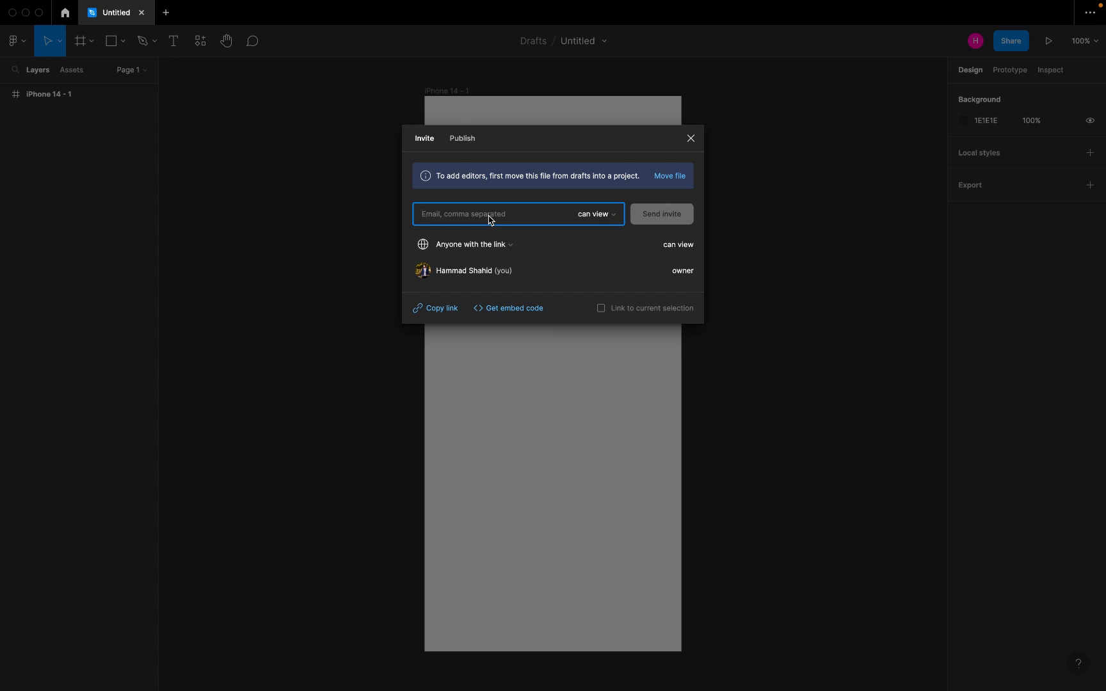
click(610, 216)
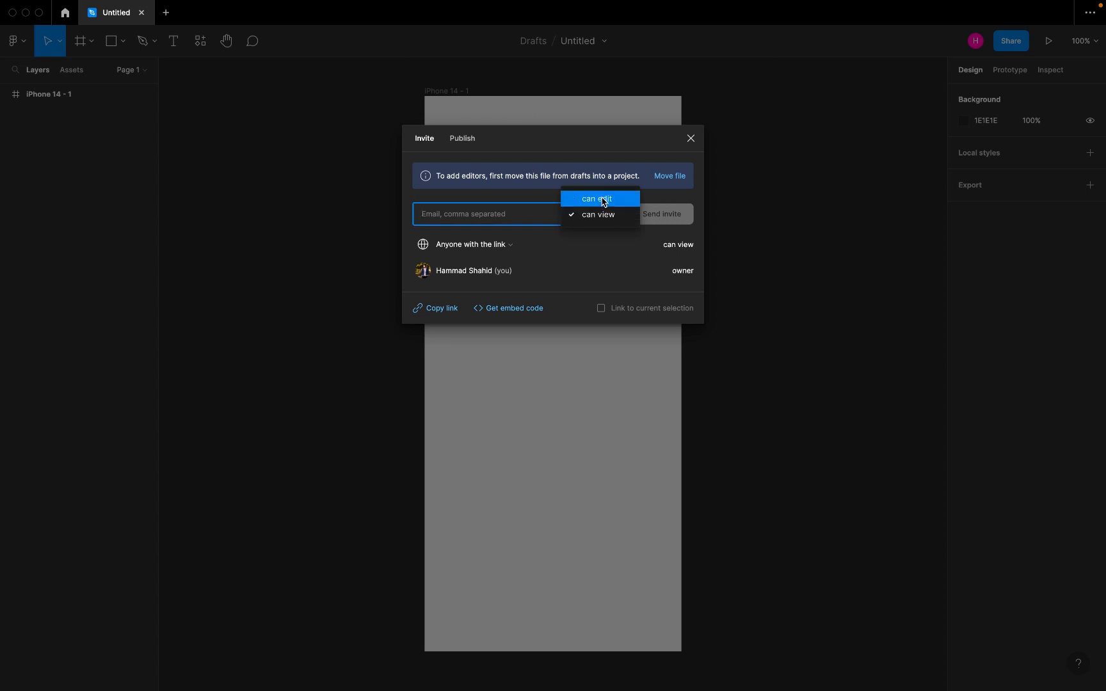
click(603, 201)
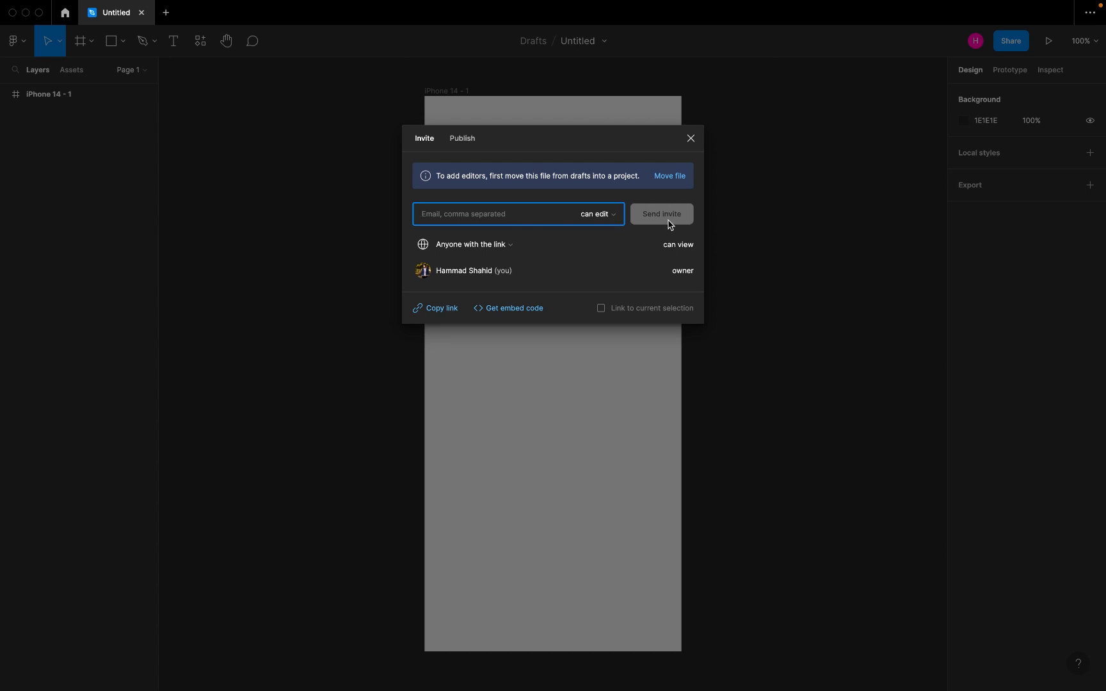
click(691, 139)
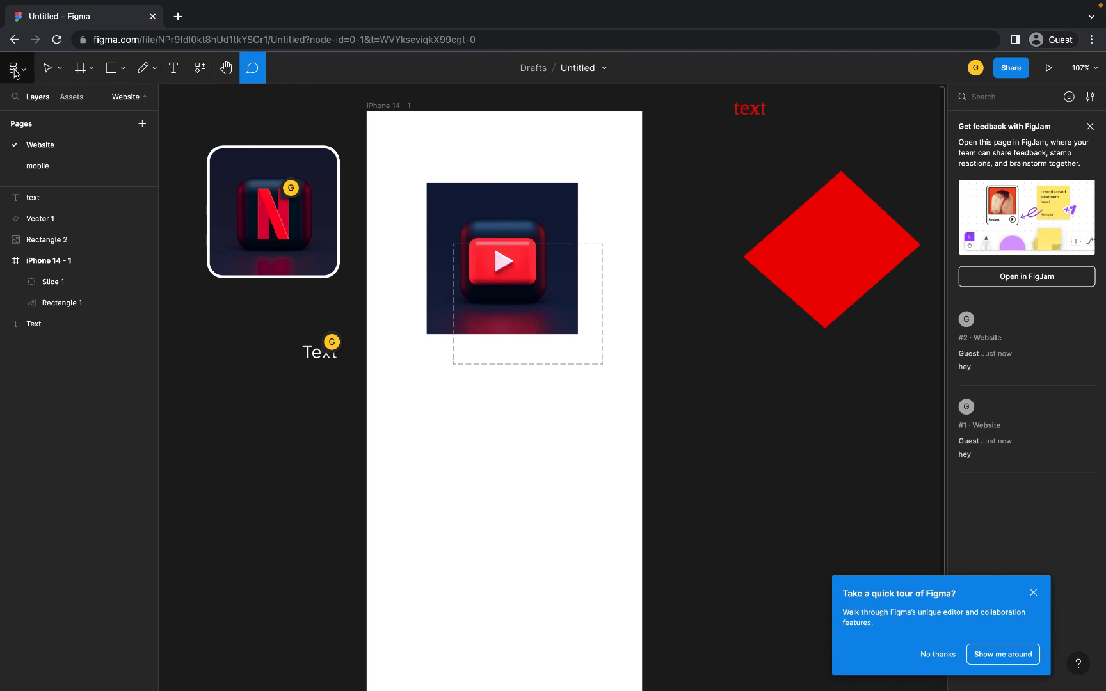